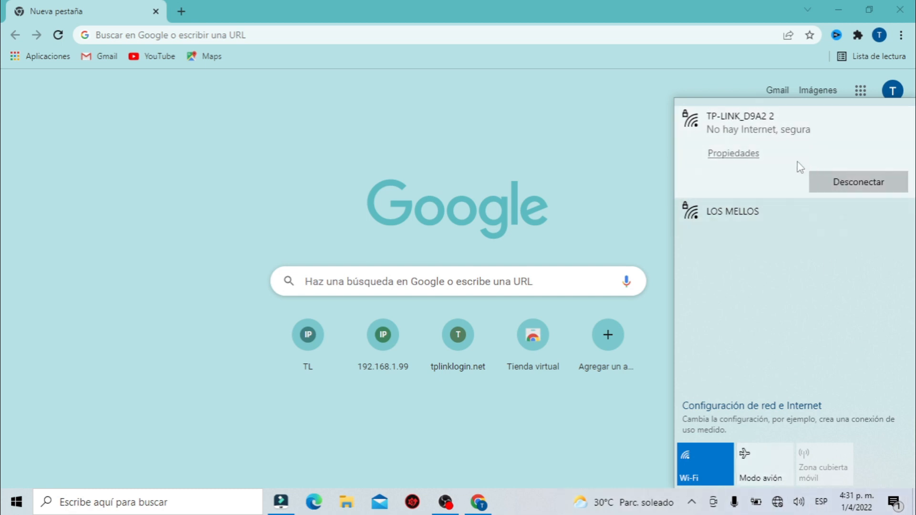
Load the router login page at 192.168.0.1 in Chrome
click(241, 30)
text(192)
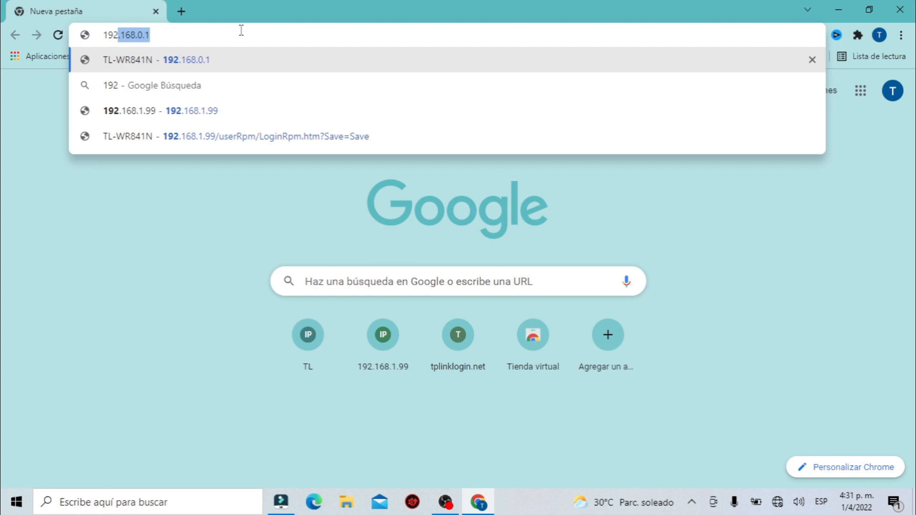
text(.168.0.1)
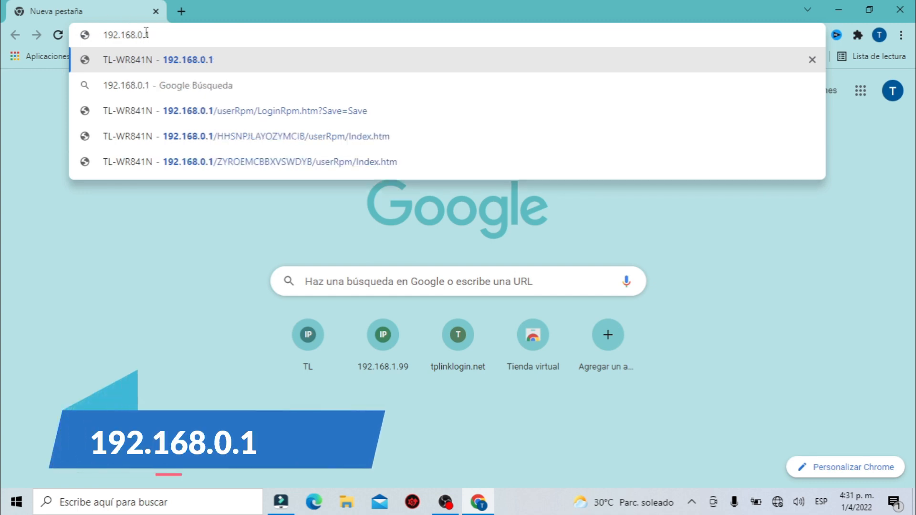
drag(153, 35, 96, 37)
key(Right)
key(Return)
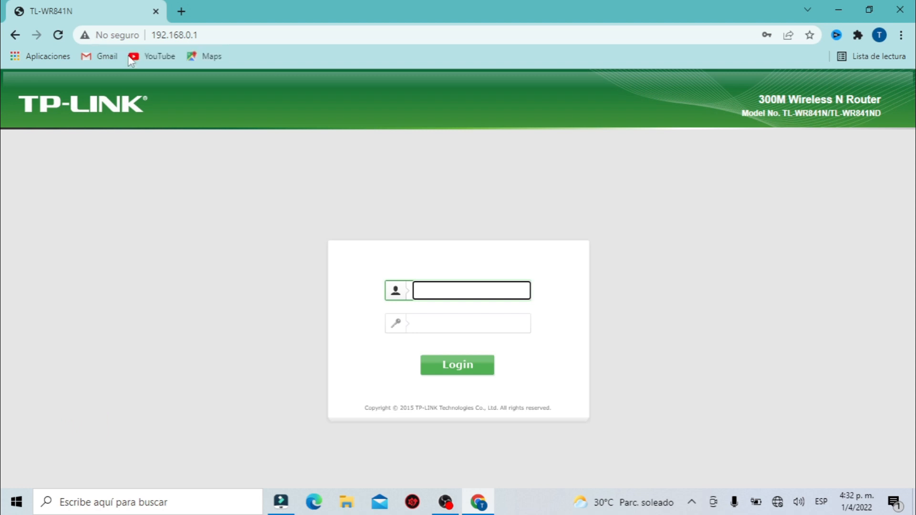
Sign in to the router with the admin username and password
click(437, 292)
text(admin)
drag(451, 290, 414, 289)
right_click(431, 289)
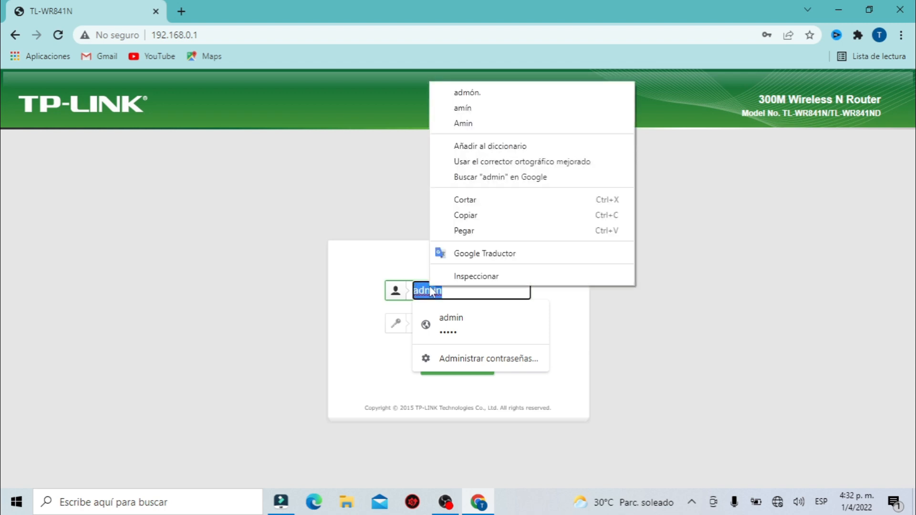
click(470, 220)
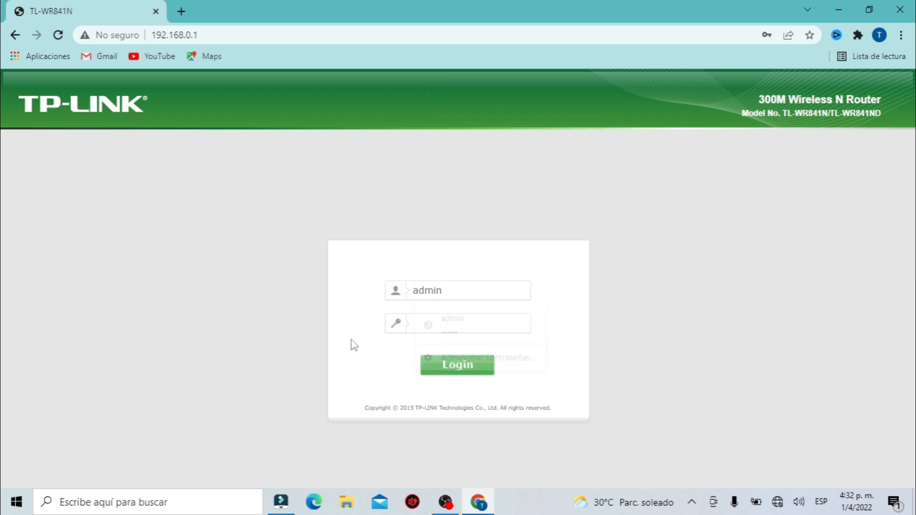
click(437, 323)
right_click(437, 325)
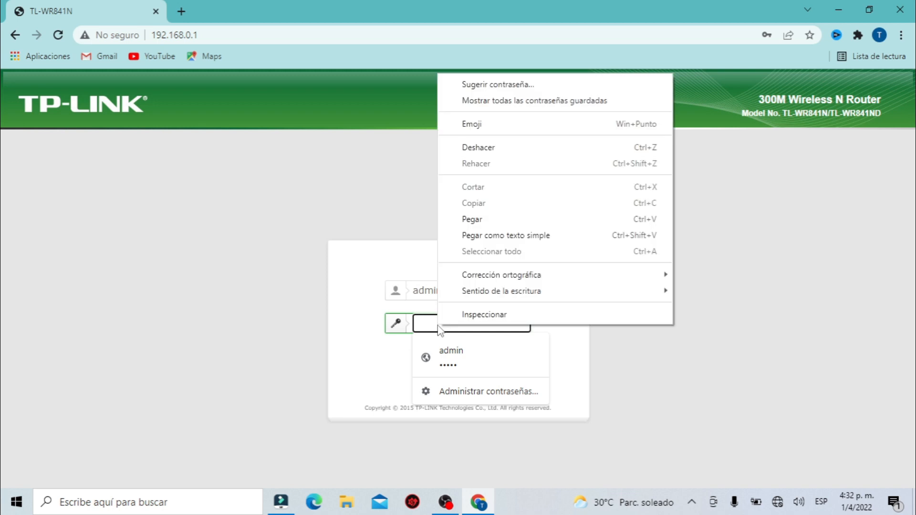
click(499, 220)
click(455, 365)
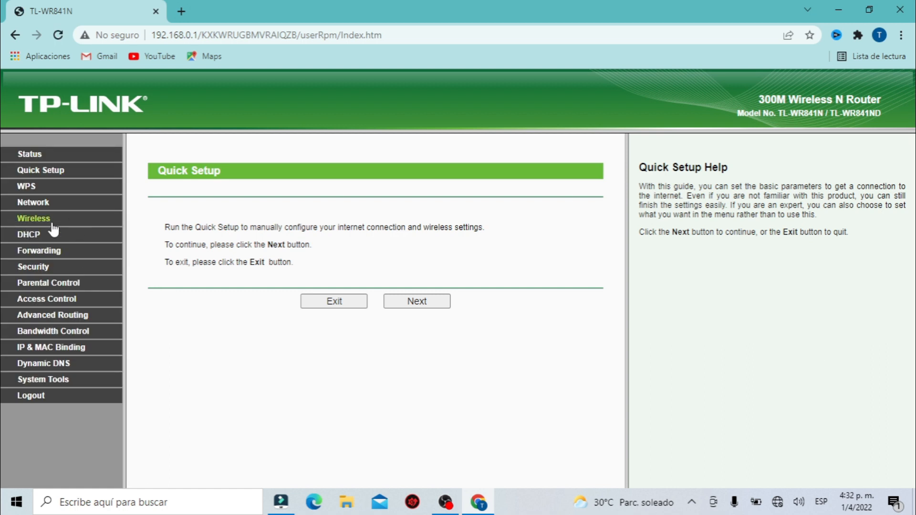
Open Network > LAN to view the router's IP address, 192.168.0.1
drag(36, 205, 70, 205)
scroll(70, 205, up, 5)
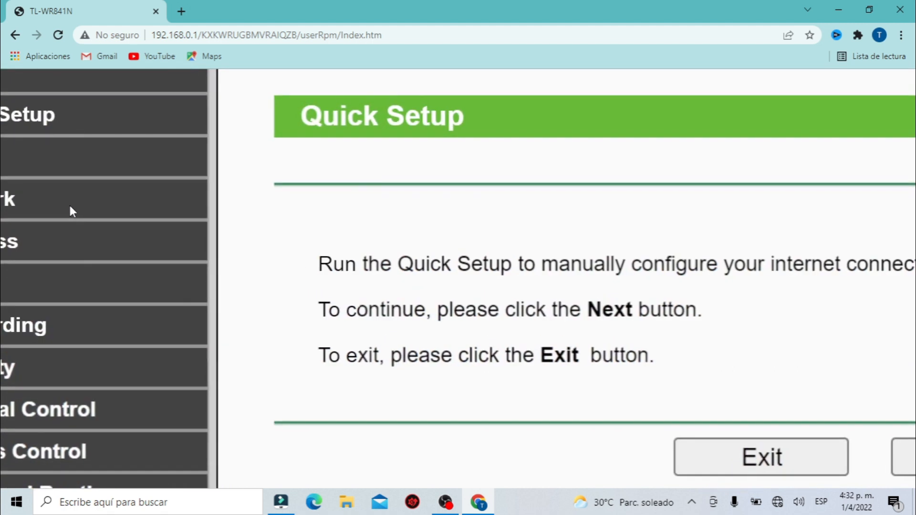
scroll(69, 205, down, 4)
scroll(69, 205, left, 1)
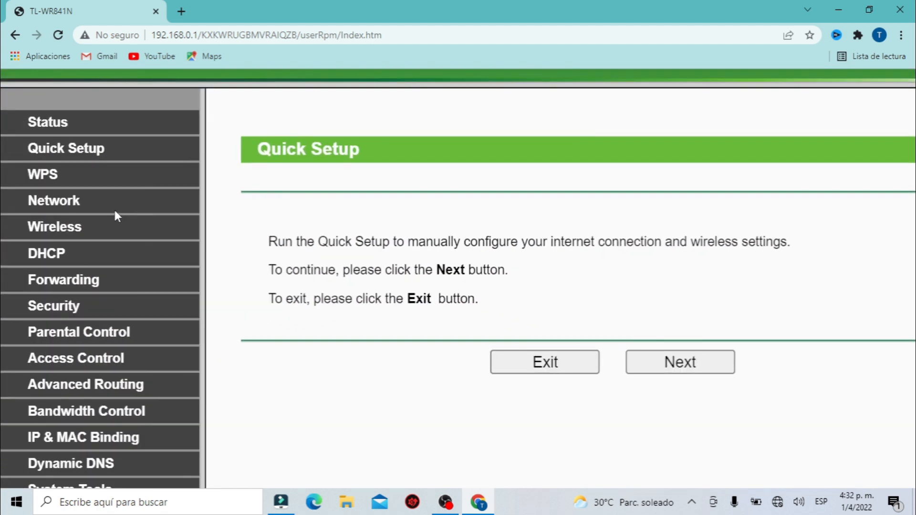
click(76, 204)
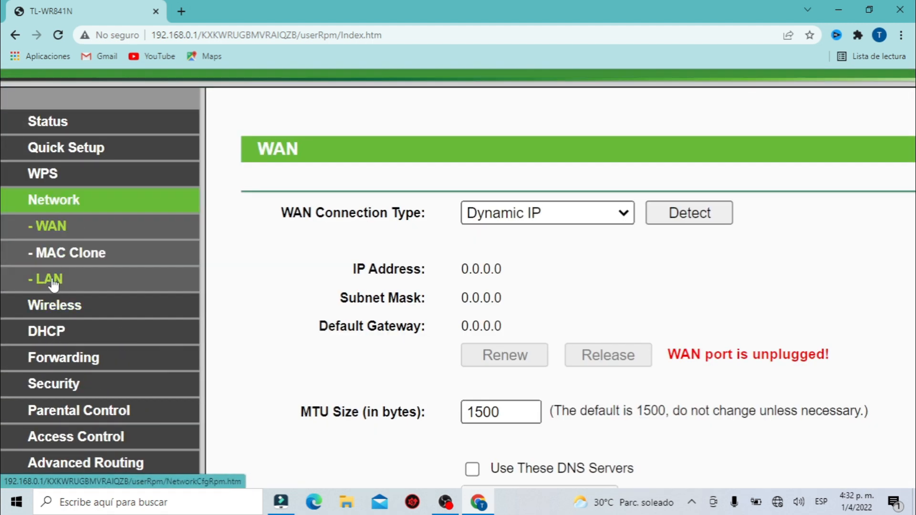
click(47, 282)
scroll(47, 285, down, 4)
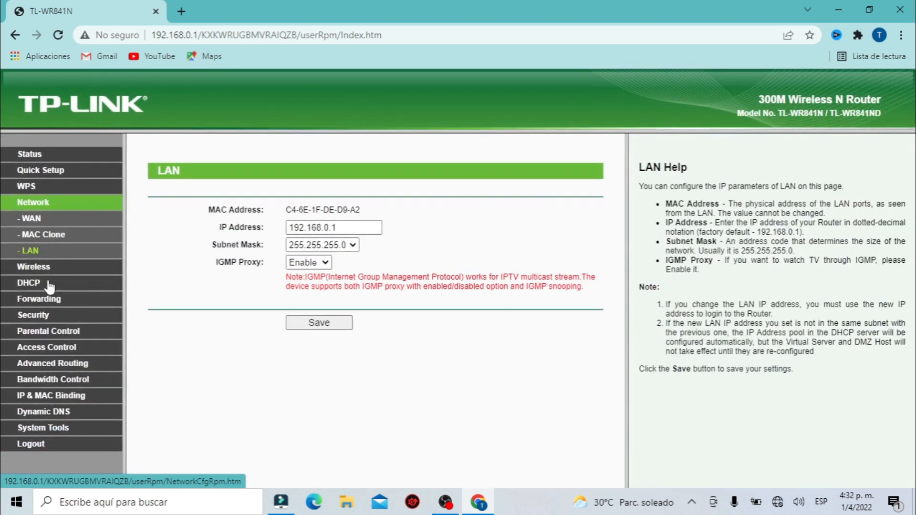
drag(267, 231, 218, 232)
Change the LAN IP address to 192.168.1.95, save, and confirm the reboot
click(260, 231)
click(328, 228)
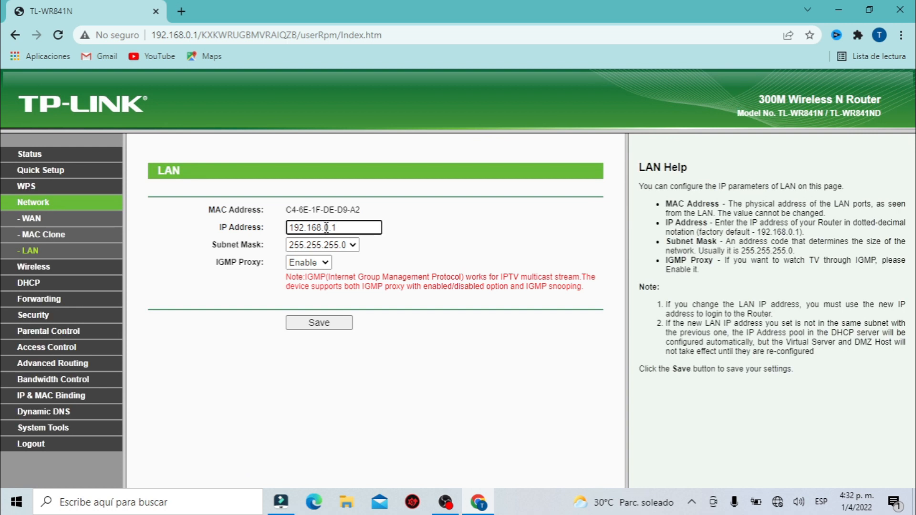
key(BackSpace)
key(BackSpace)
text(99)
key(BackSpace)
key(BackSpace)
text(10)
key(BackSpace)
key(BackSpace)
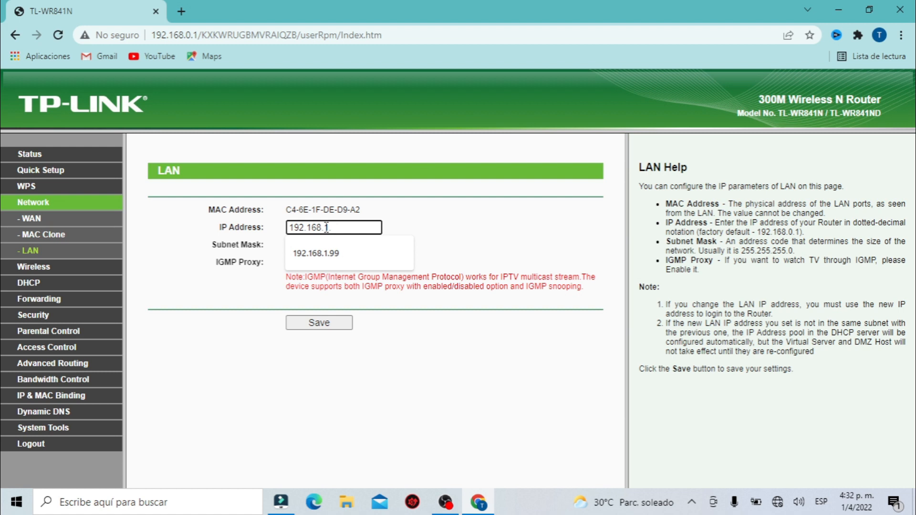
text(99)
key(BackSpace)
text(5)
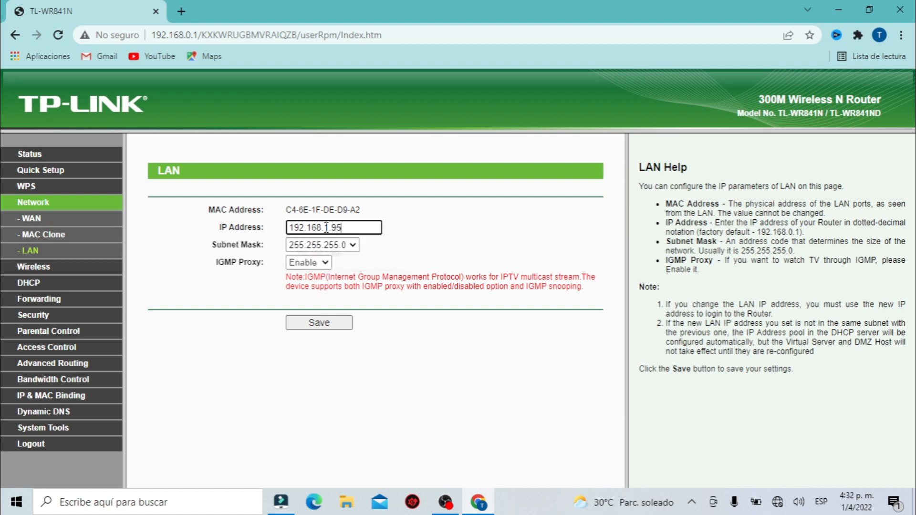
click(319, 324)
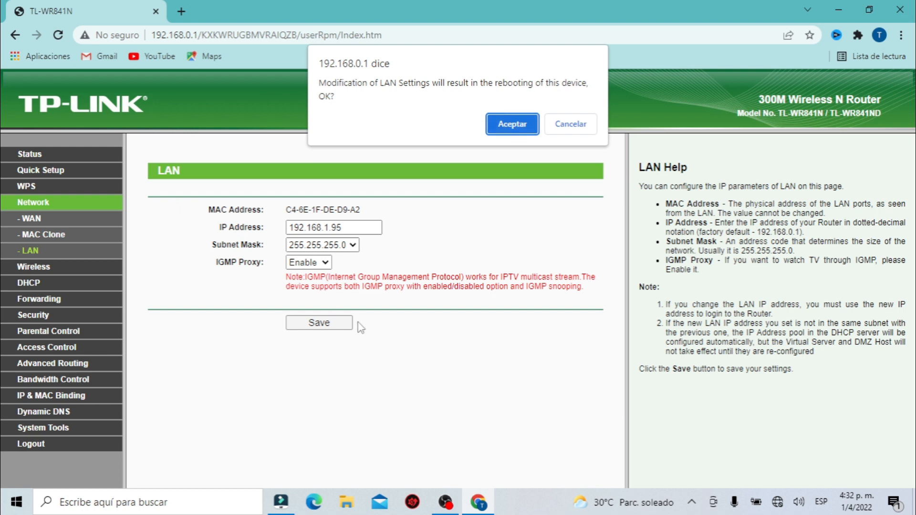
click(506, 123)
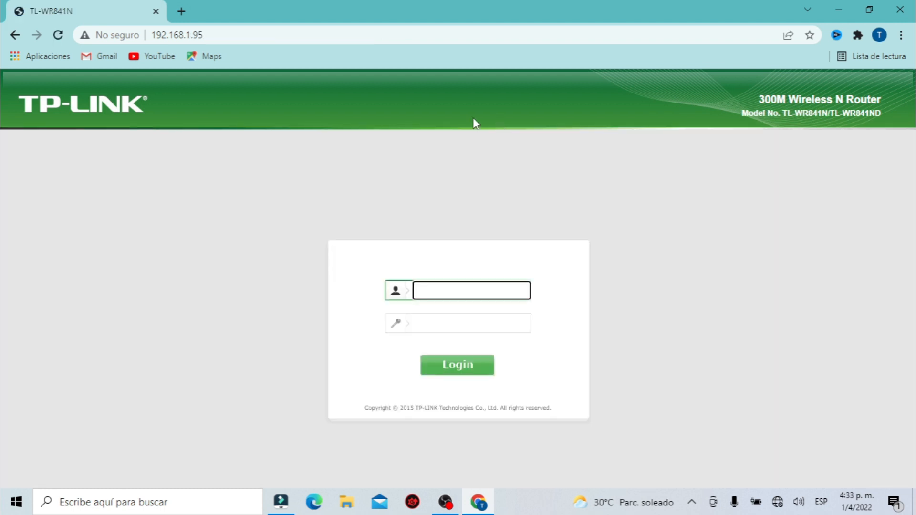
Load the router login page at 192.168.1.95 in a new tab
click(181, 11)
click(204, 35)
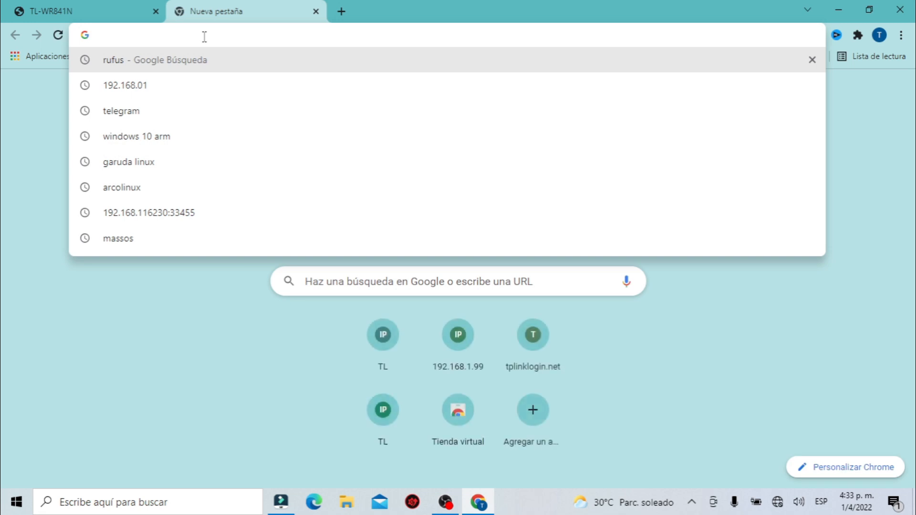
click(777, 502)
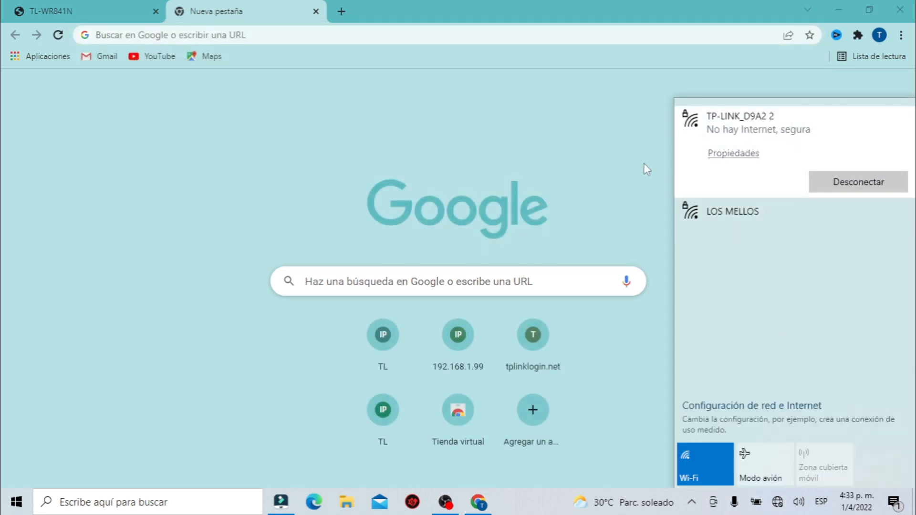
click(302, 38)
text(192)
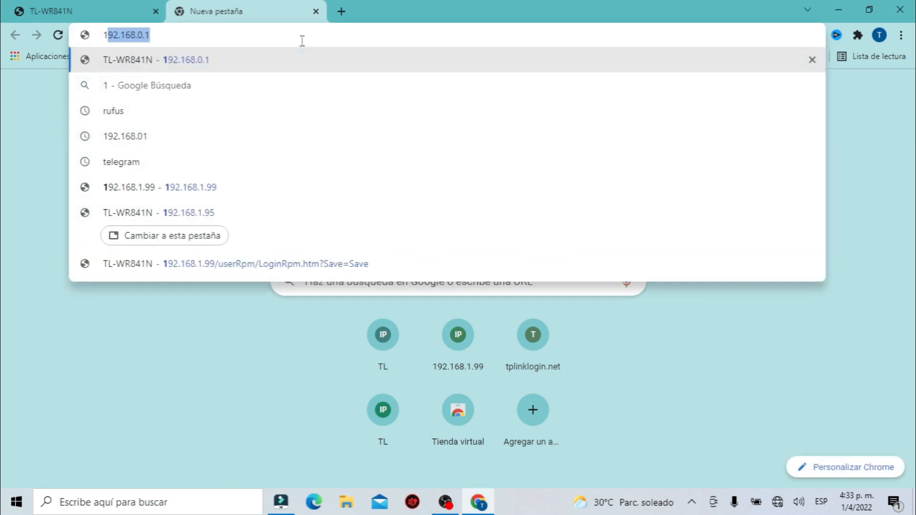
text(.168.0.)
key(BackSpace)
key(BackSpace)
text(1)
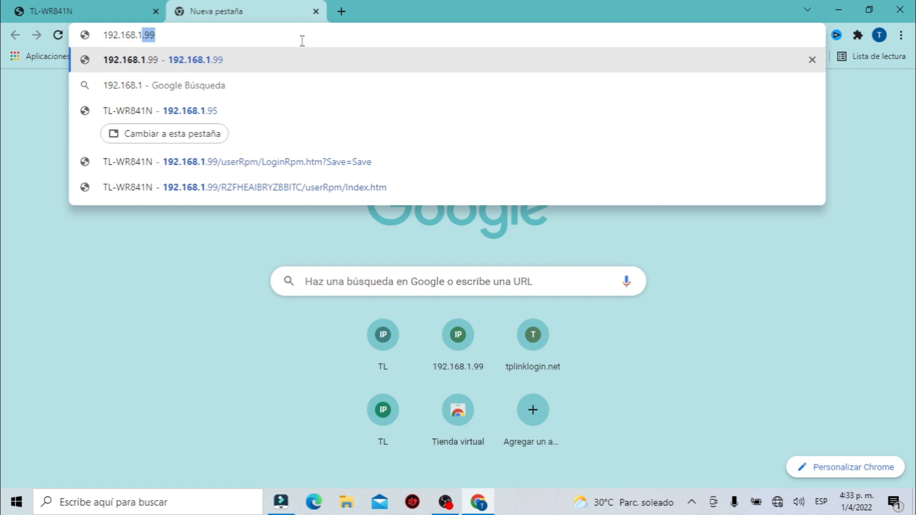
text(.95)
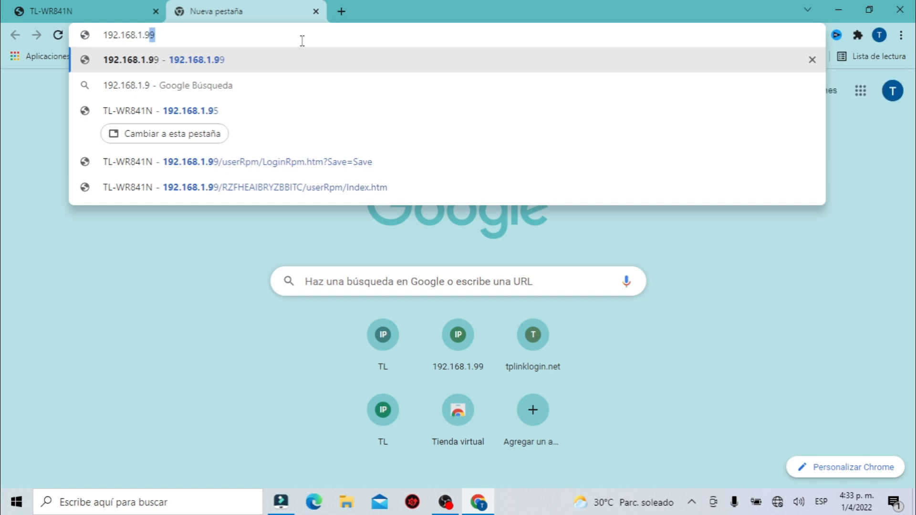
key(Return)
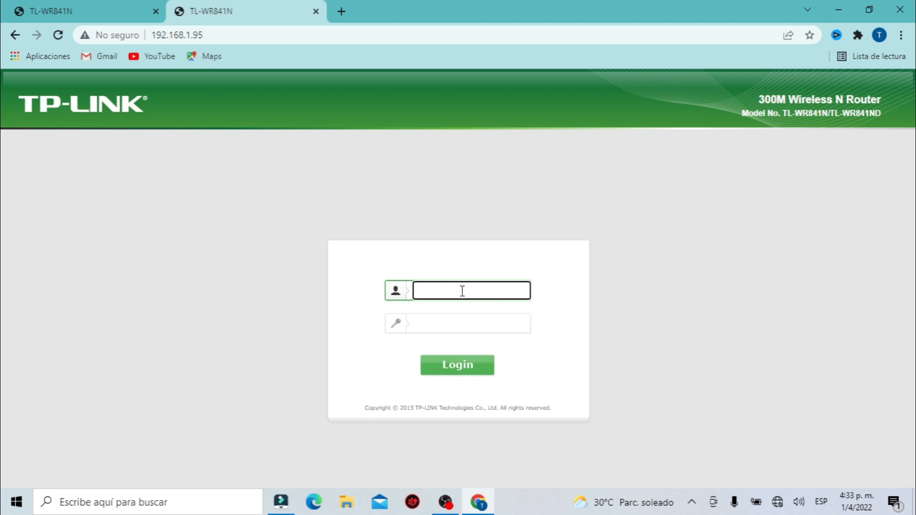
Log in with the admin username and password
key(Tab)
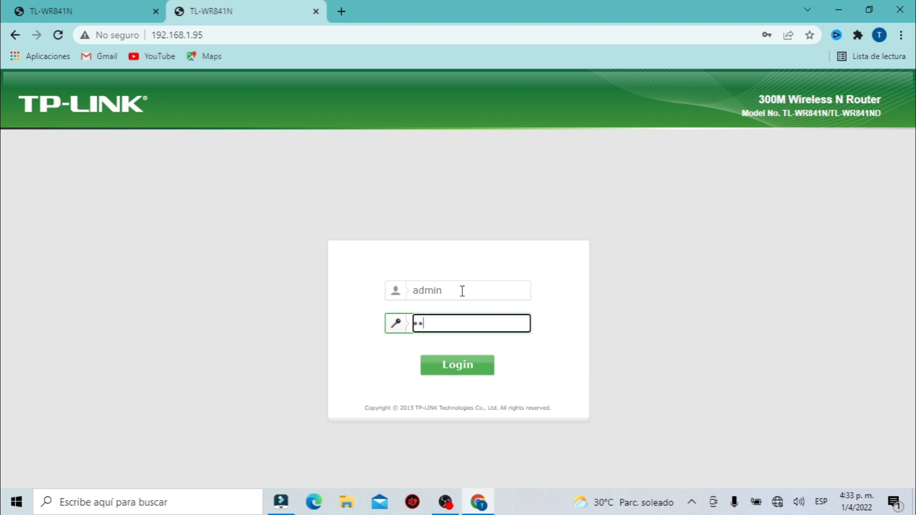
key(Return)
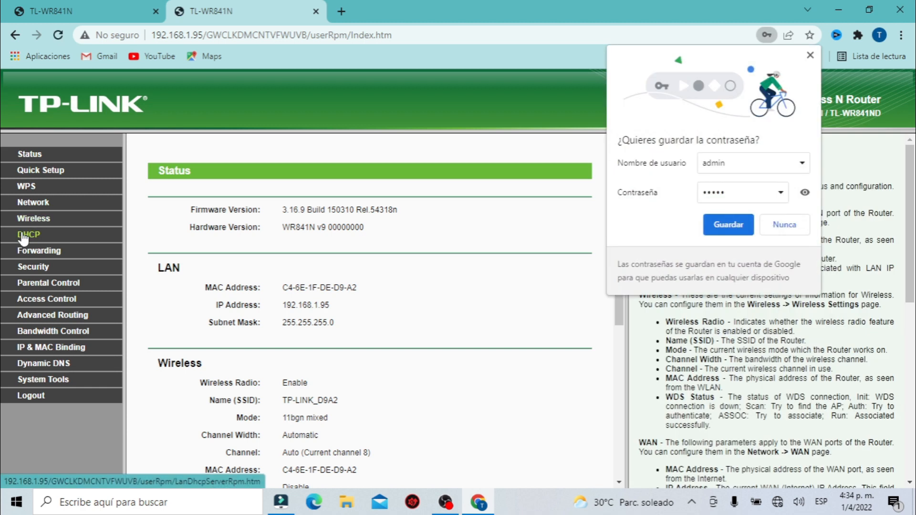
Set the DHCP Server to Disable and save the DHCP settings
click(23, 235)
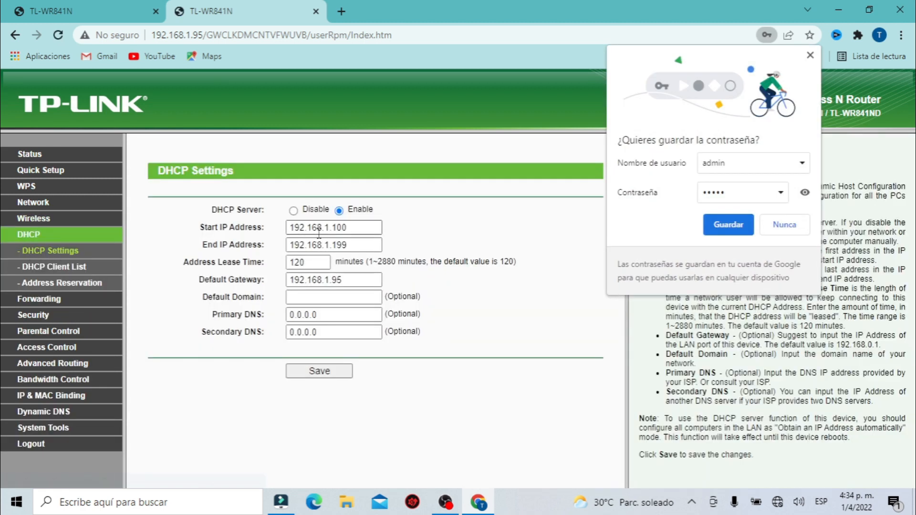
click(293, 211)
click(320, 372)
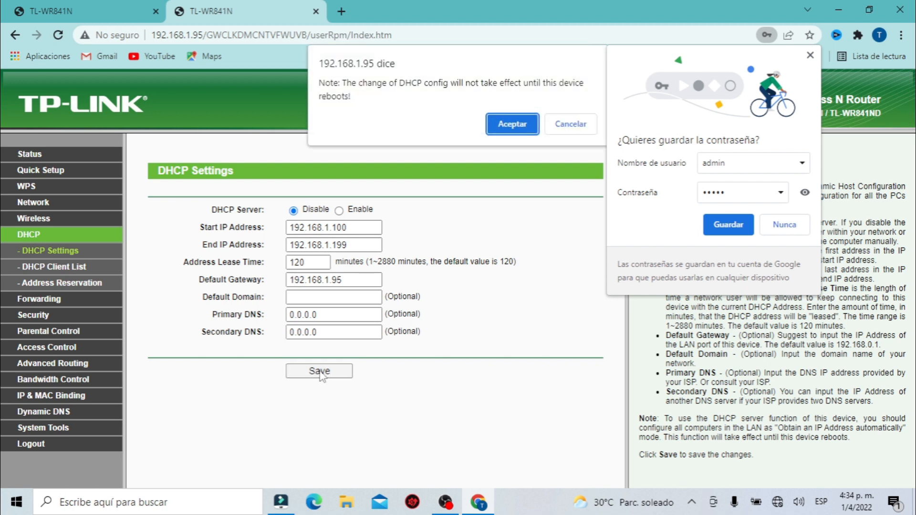
click(509, 133)
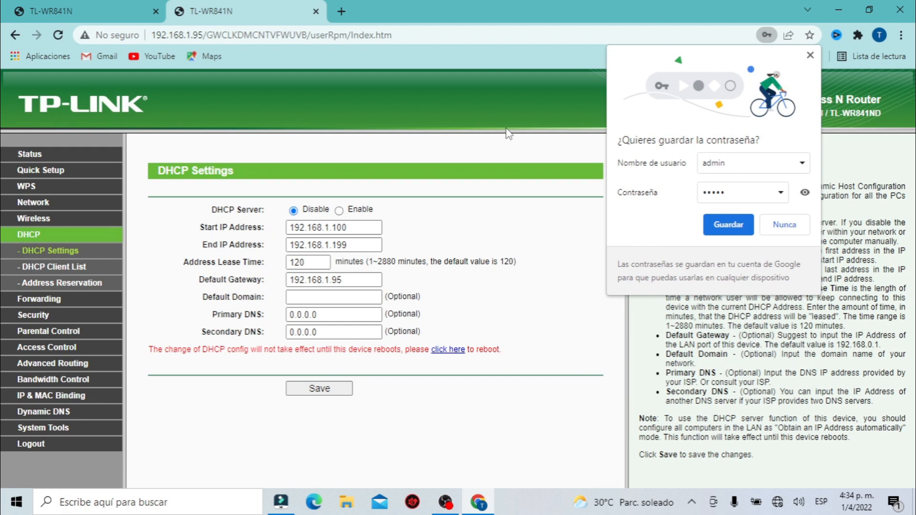
Reboot the router from its reboot page and save the login in Chrome
click(450, 350)
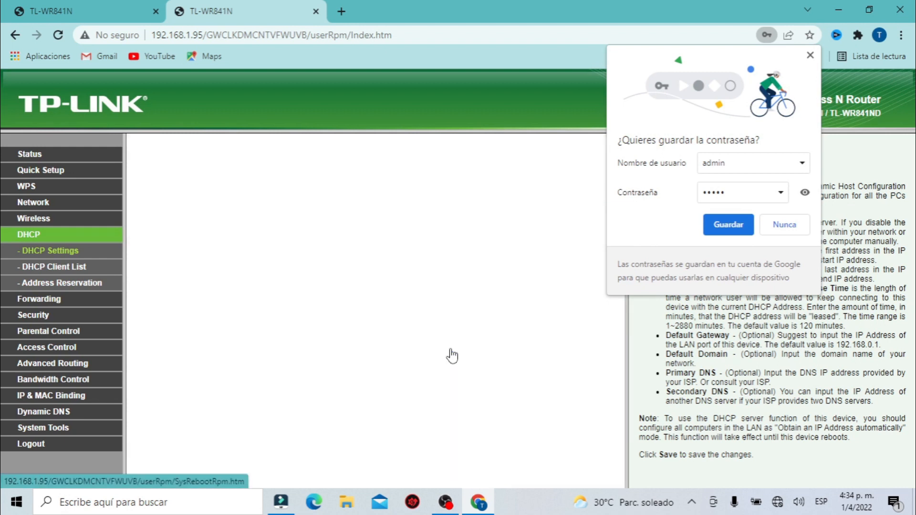
click(374, 229)
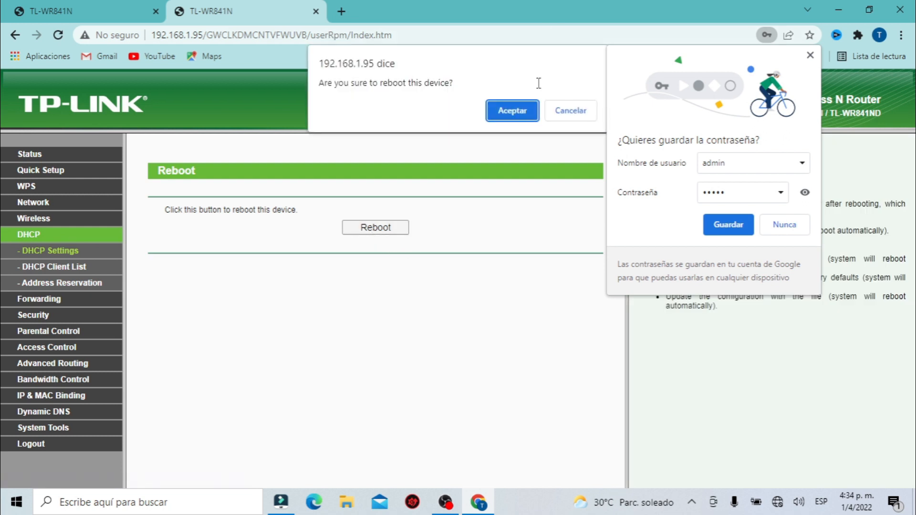
click(512, 111)
click(726, 230)
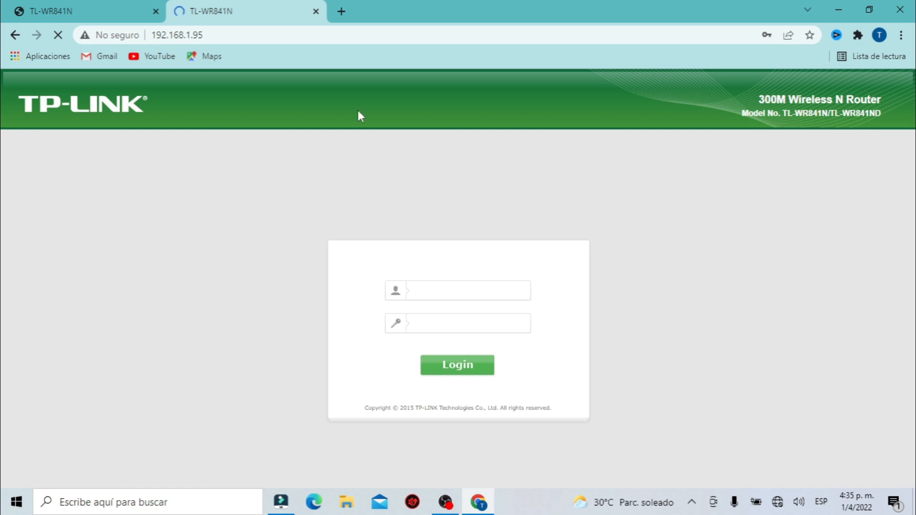
Load the router login page at 192.168.1.95 in a new tab
click(212, 29)
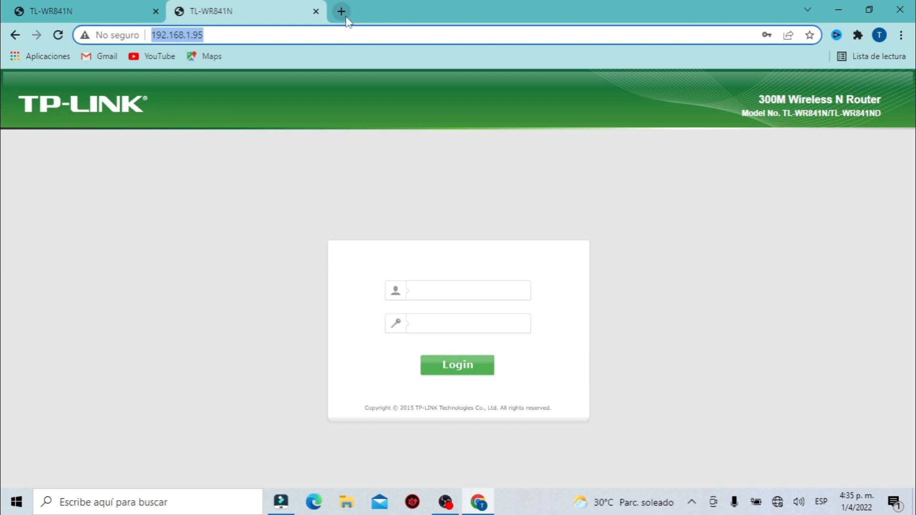
click(345, 18)
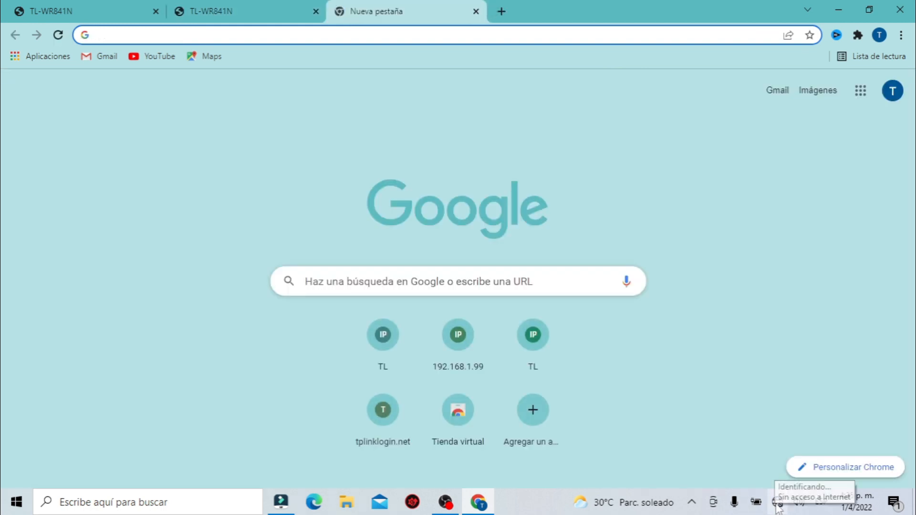
click(777, 507)
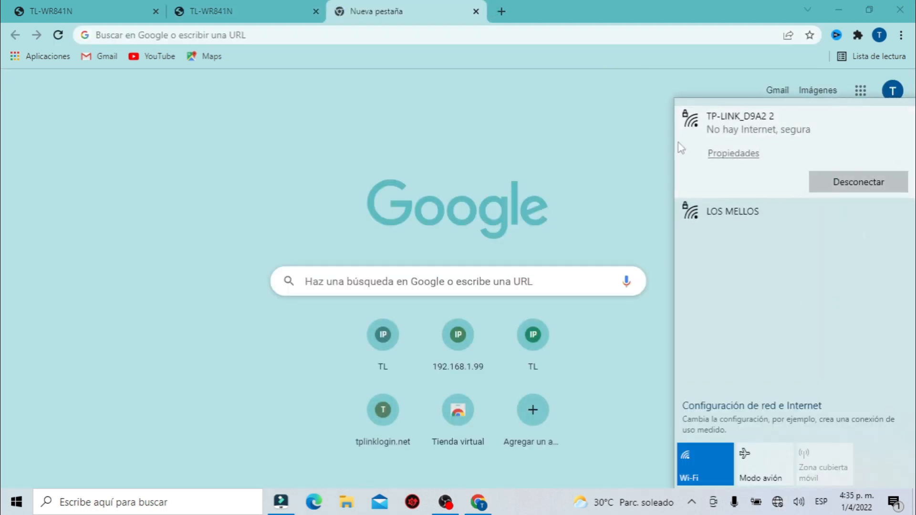
click(382, 41)
text(192.168.0.)
key(BackSpace)
key(BackSpace)
key(BackSpace)
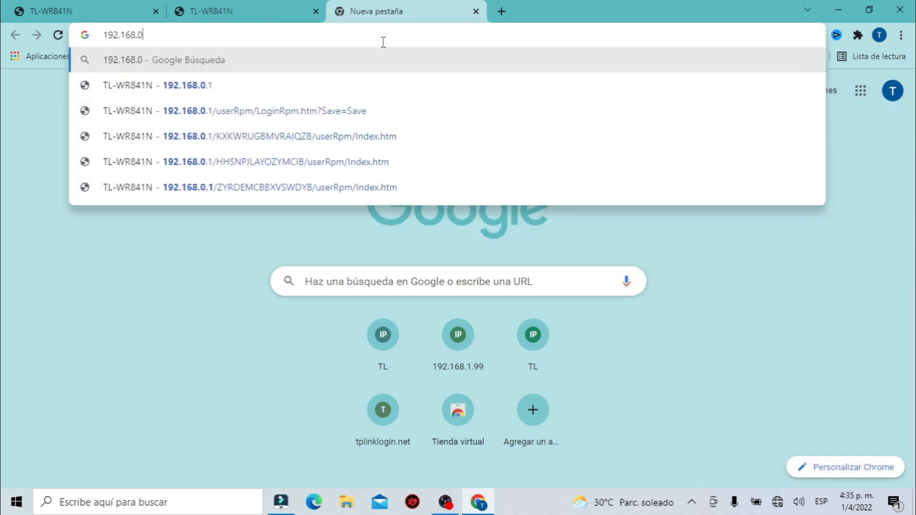
text(1.95)
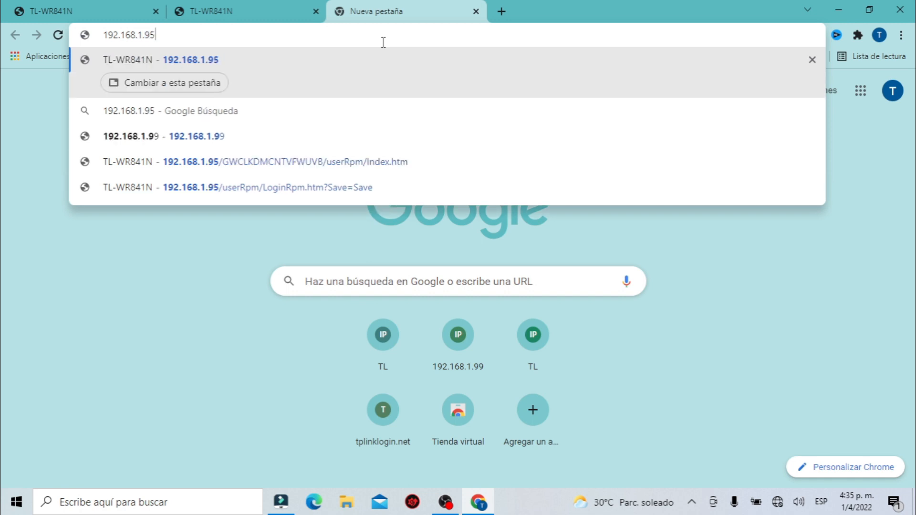
key(Return)
Log in using the saved admin credentials
click(470, 284)
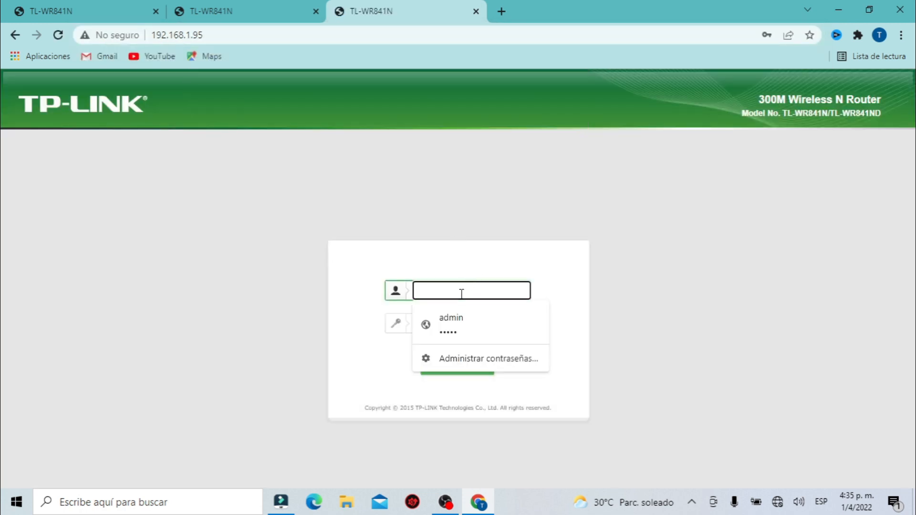
click(458, 322)
click(465, 368)
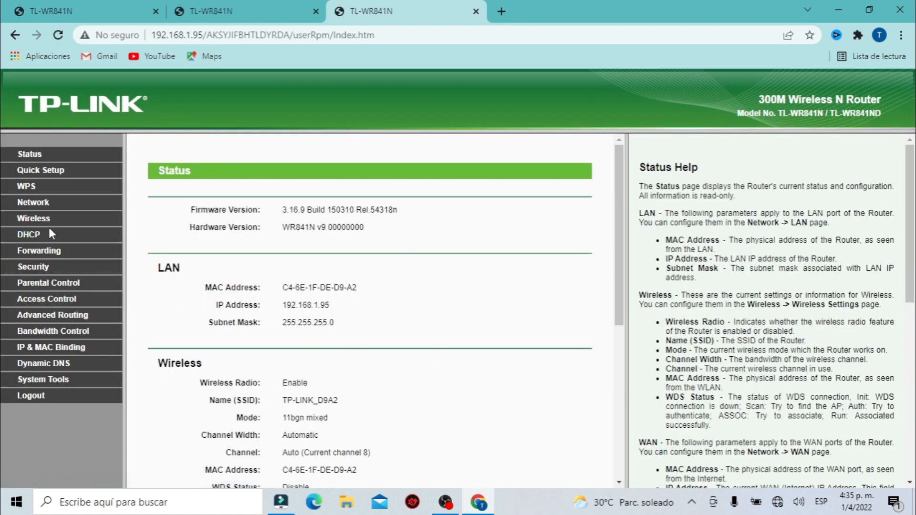
Replace the WPA2-PSK wireless password under Wireless Security with a new one and save
click(19, 221)
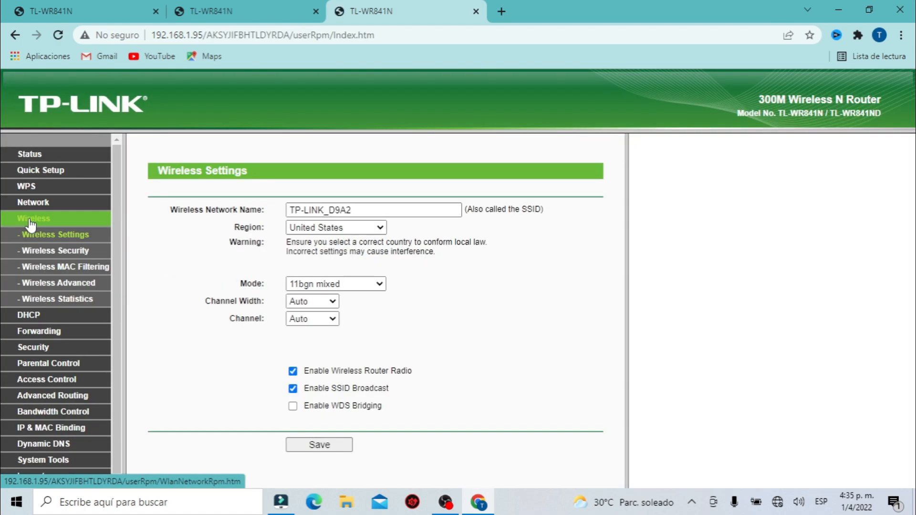
click(62, 251)
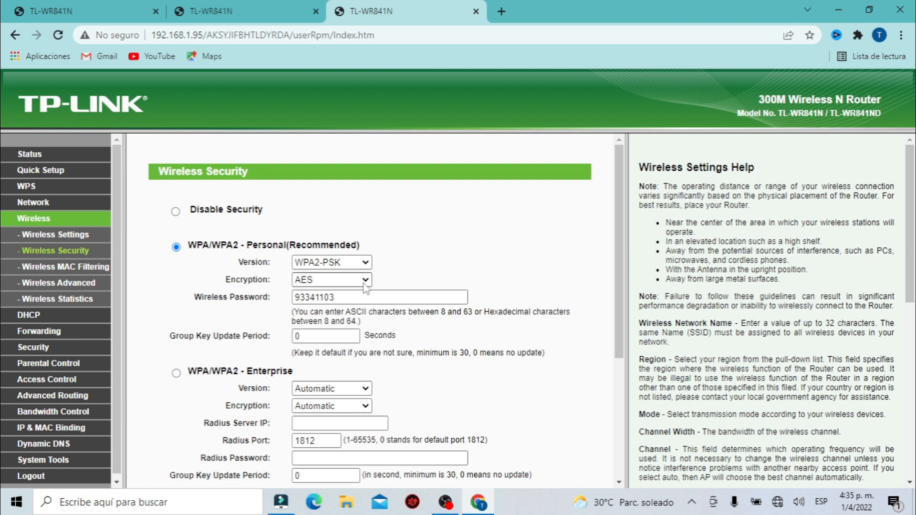
scroll(364, 289, down, 2)
double_click(293, 222)
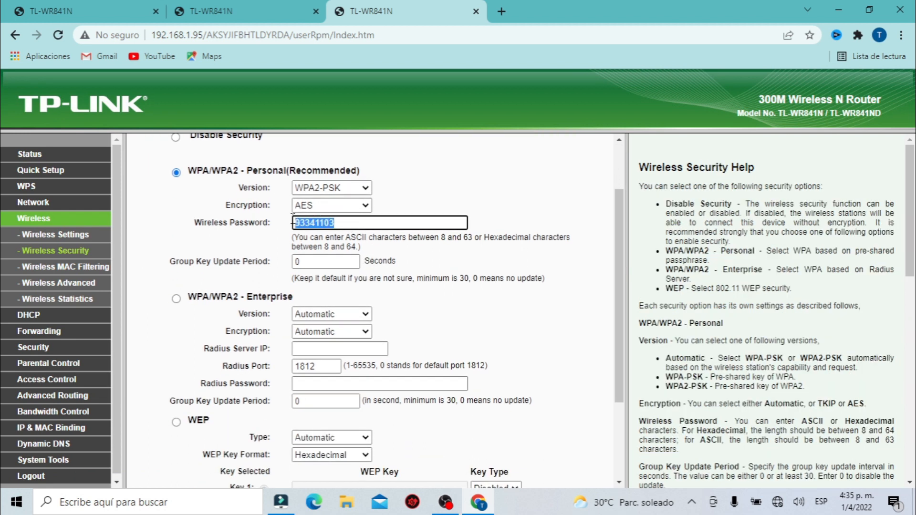
scroll(406, 335, down, 1)
scroll(405, 334, up, 2)
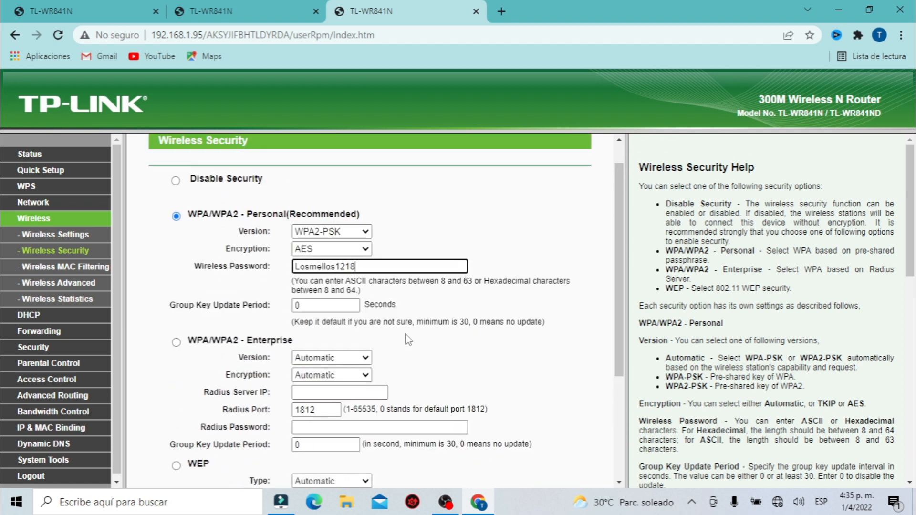
scroll(357, 423, down, 4)
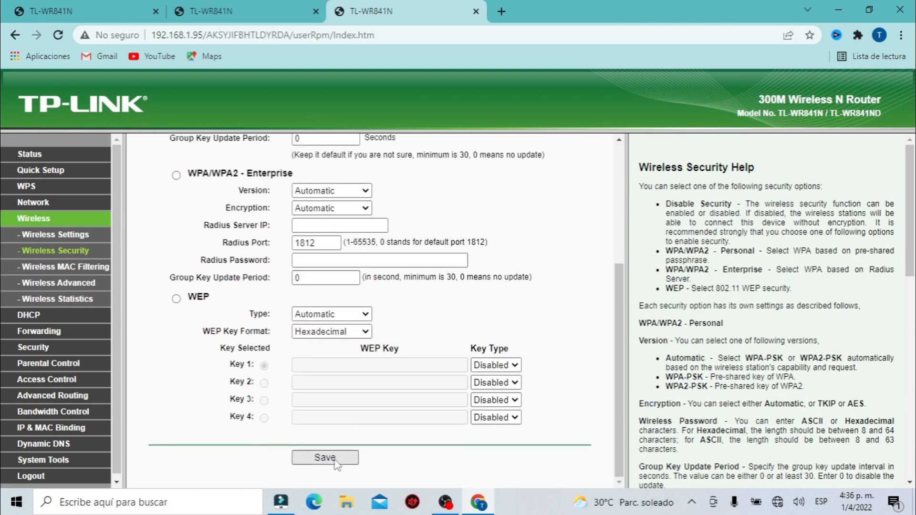
click(335, 461)
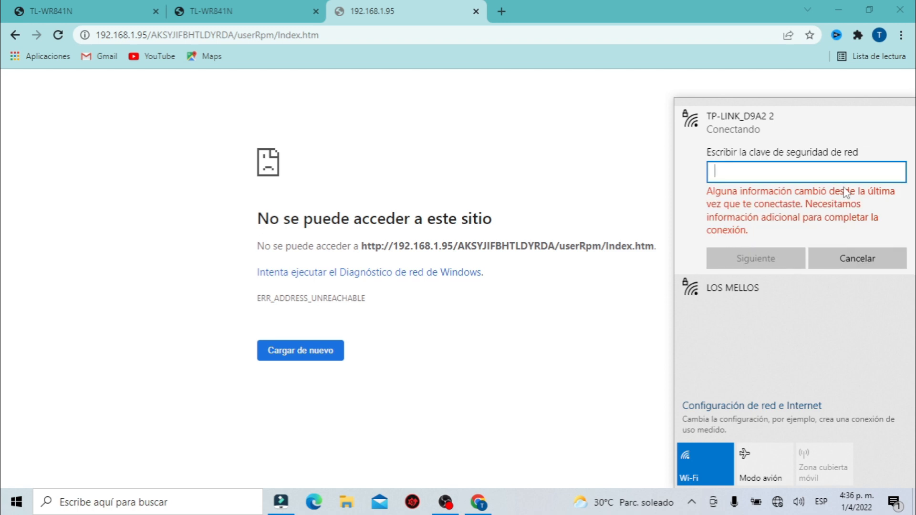
Reconnect the PC to TP-LINK_D9A2 2 by pasting the new security key
key(ctrl+v)
click(772, 258)
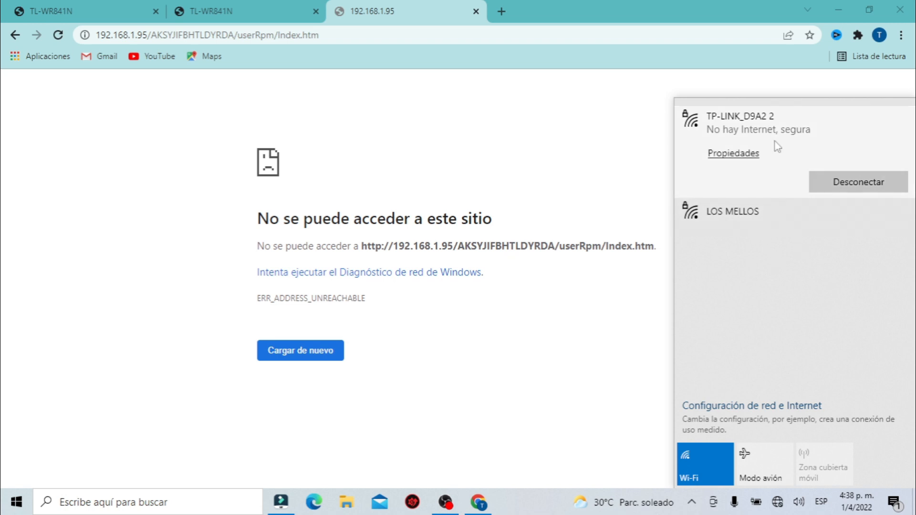
click(311, 38)
click(307, 38)
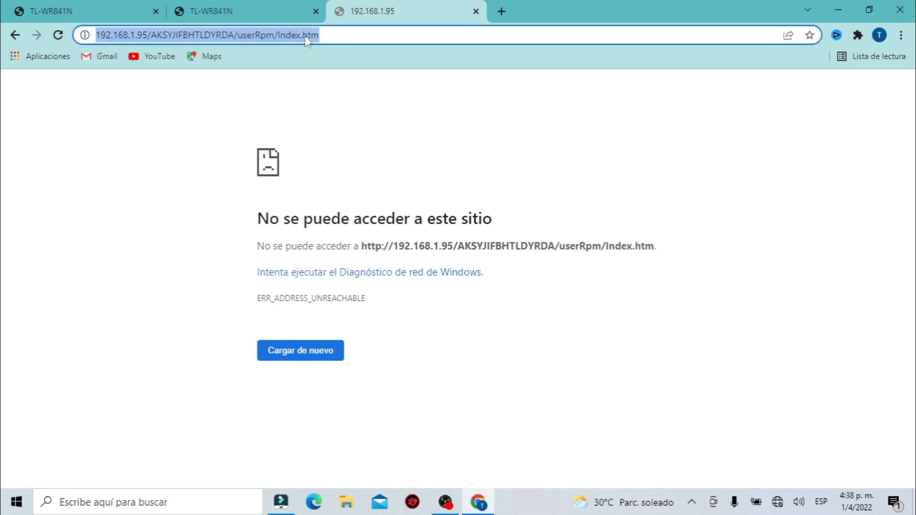
Reload the router page at 192.168.1.95
text(192)
key(BackSpace)
key(BackSpace)
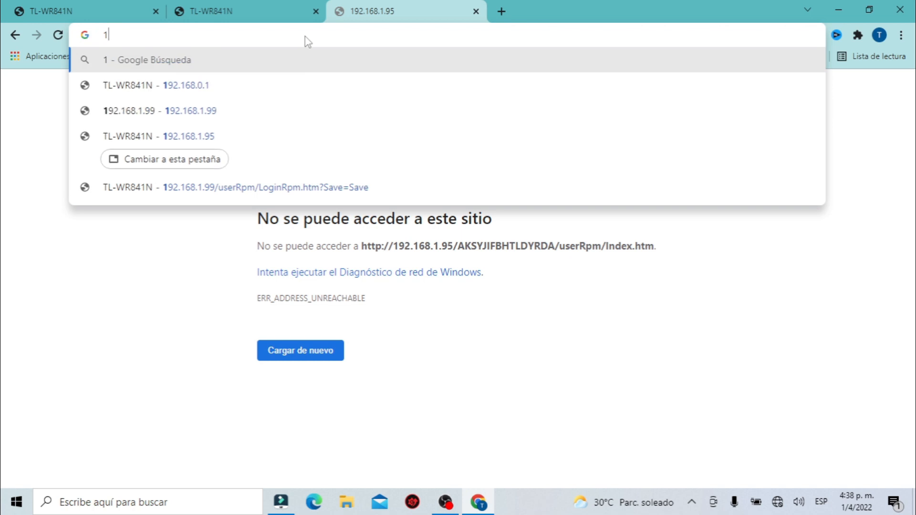
text(92.168.0)
key(BackSpace)
text(1)
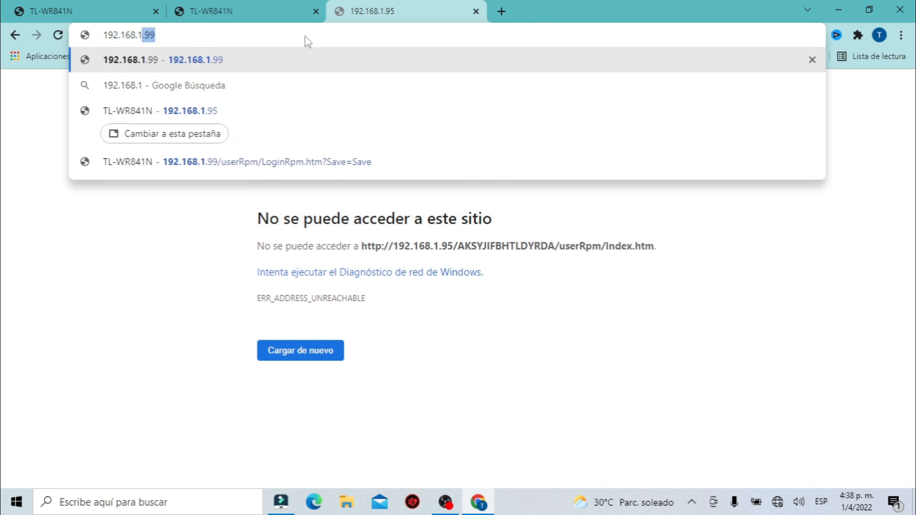
text(.95)
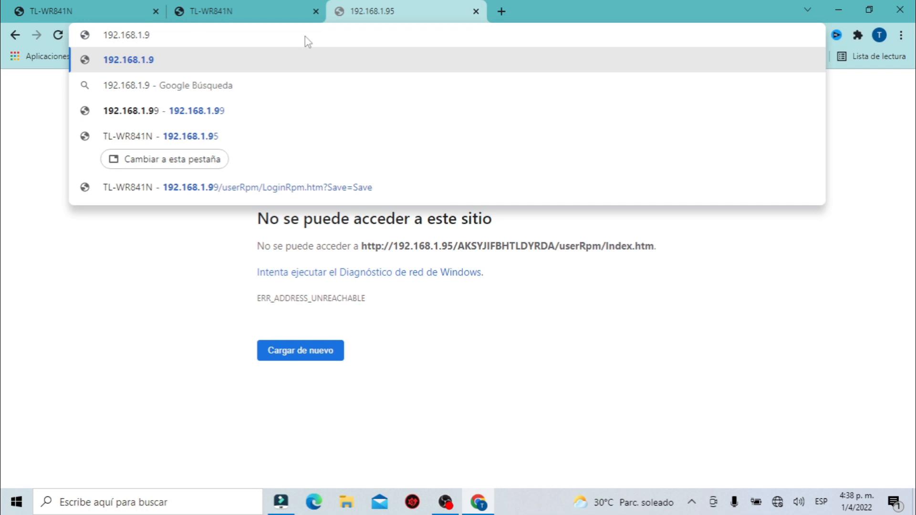
key(Return)
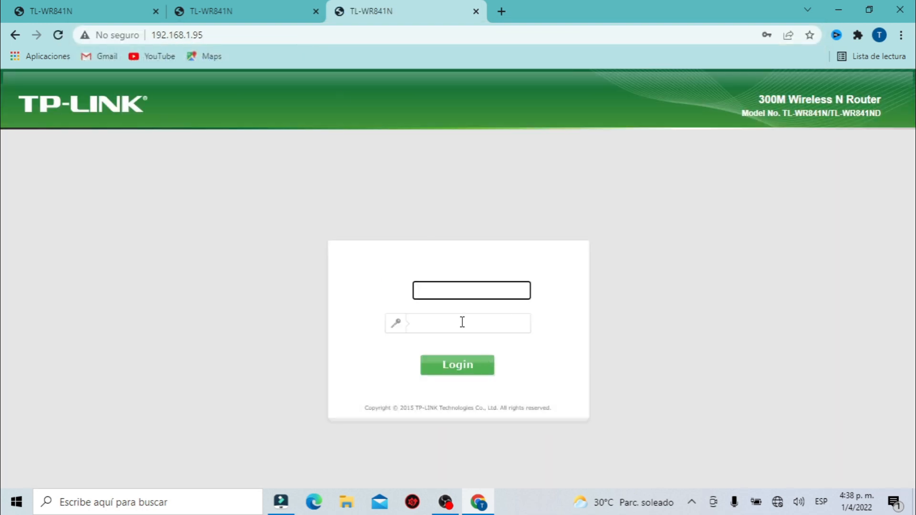
Log in using the saved router credentials
click(445, 292)
click(451, 320)
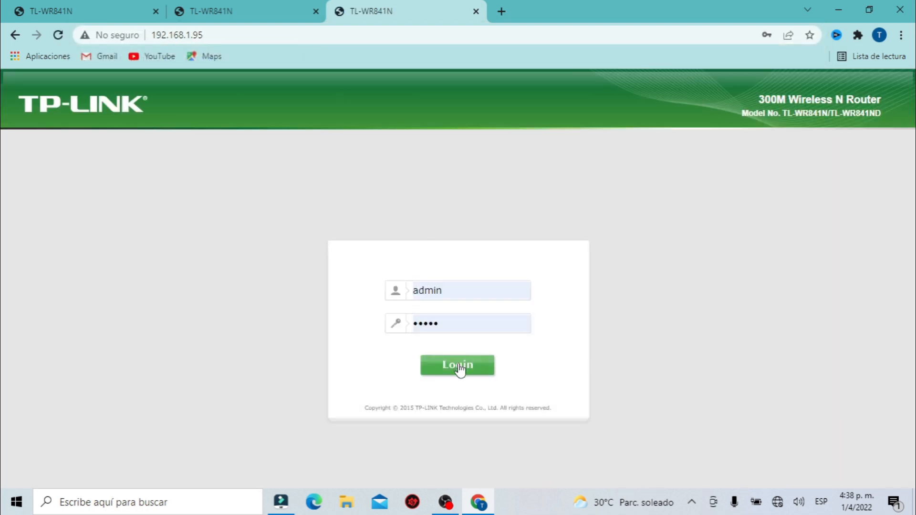
click(459, 368)
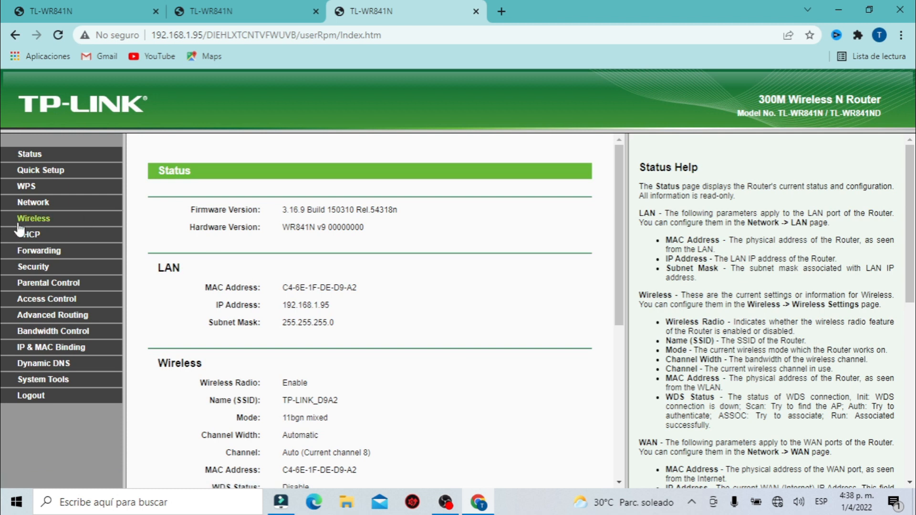
Tick Enable WDS Bridging, run a Survey, and connect to LOS MELLOS
click(51, 218)
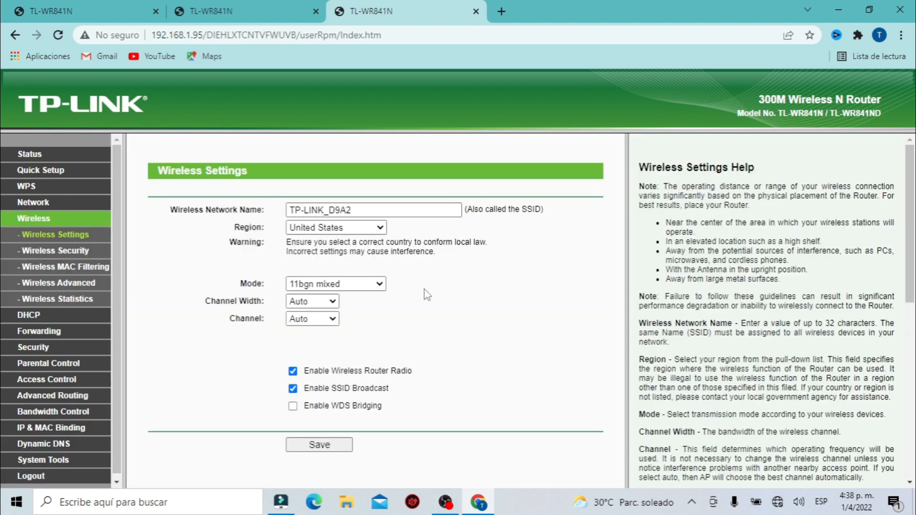
click(301, 403)
scroll(295, 405, down, 3)
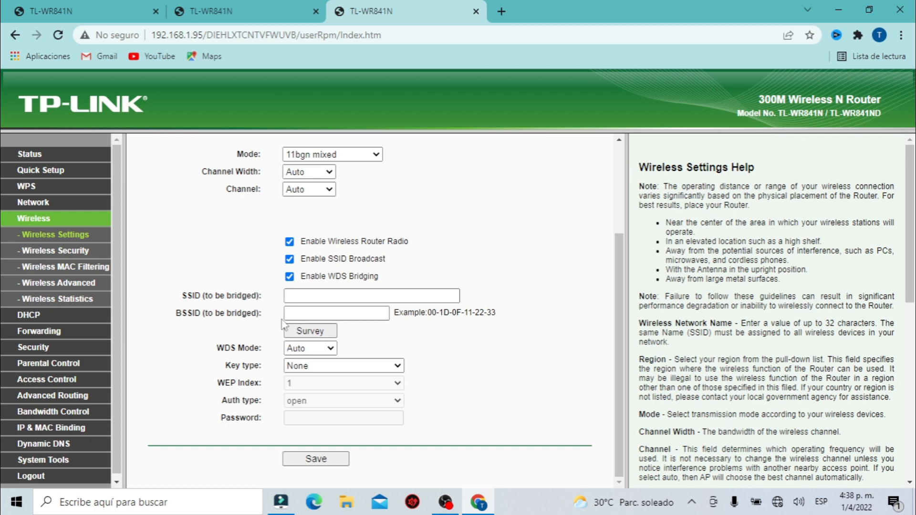
click(315, 331)
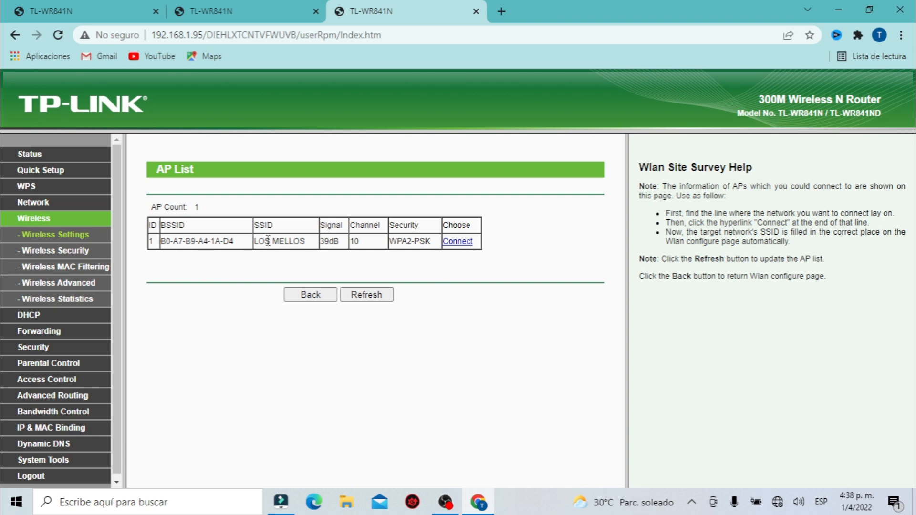
drag(299, 241, 265, 225)
click(290, 227)
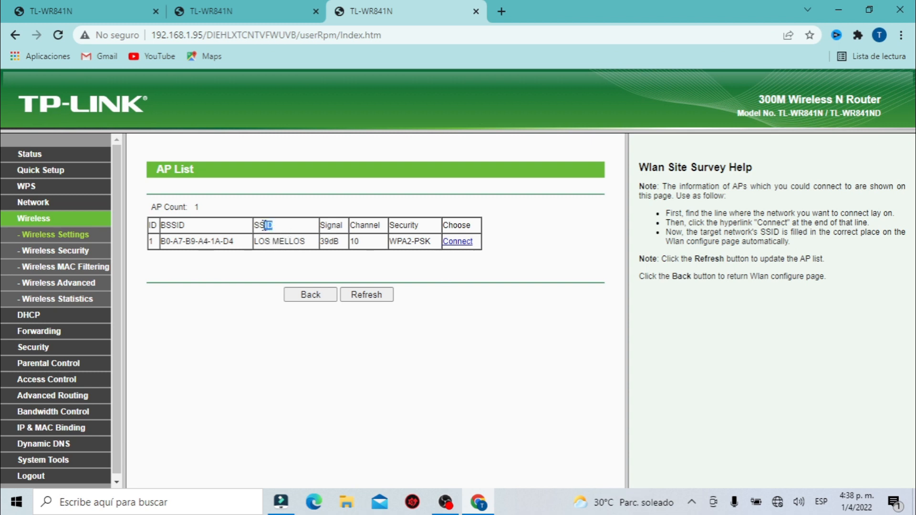
click(458, 241)
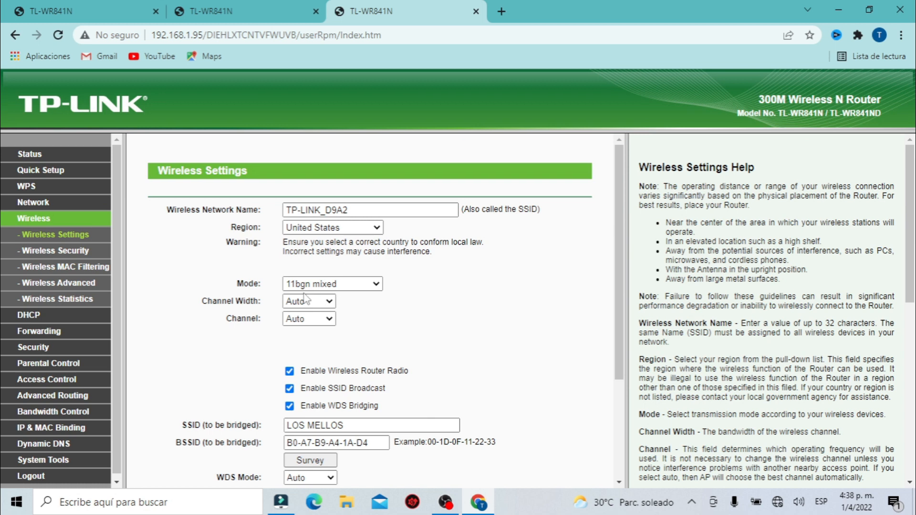
Fill in the WDS password for the bridged LOS MELLOS network from saved values
scroll(376, 411, down, 3)
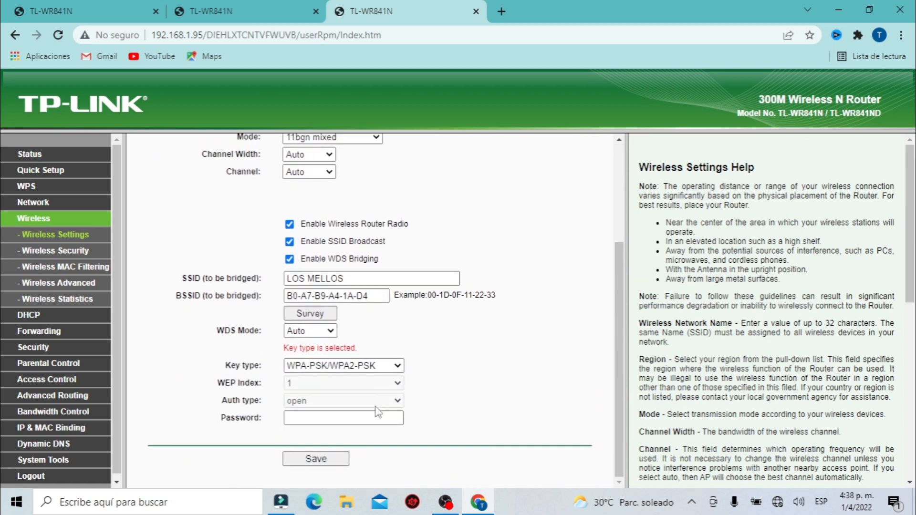
click(351, 416)
click(336, 444)
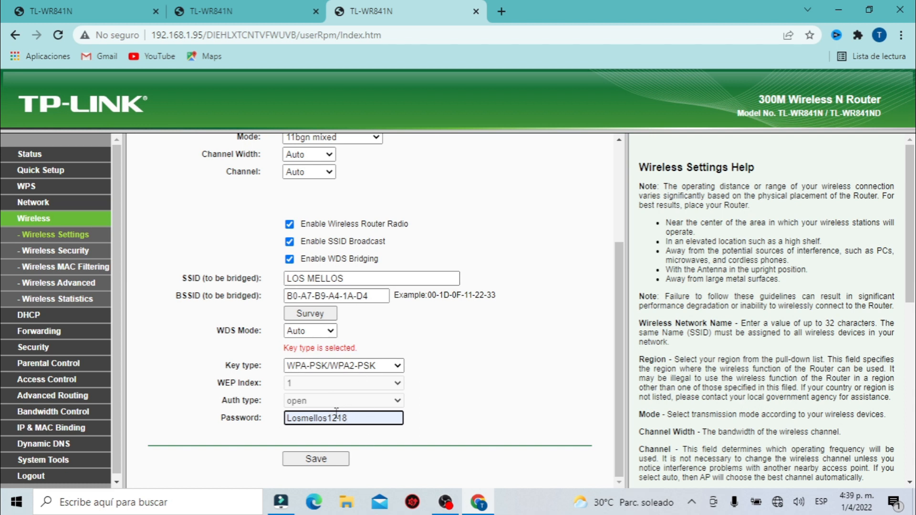
Replace the router's wireless network name with LOS MELLOS
scroll(414, 406, up, 3)
drag(360, 209, 171, 206)
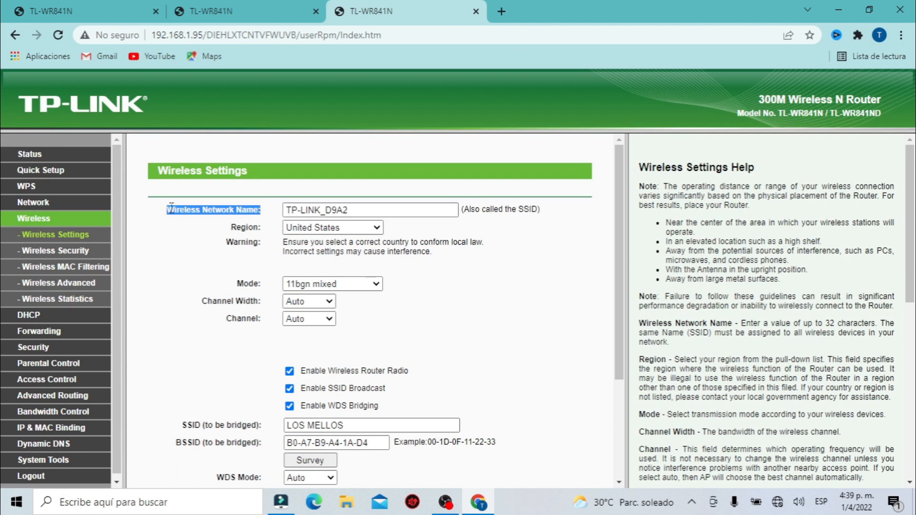
click(366, 212)
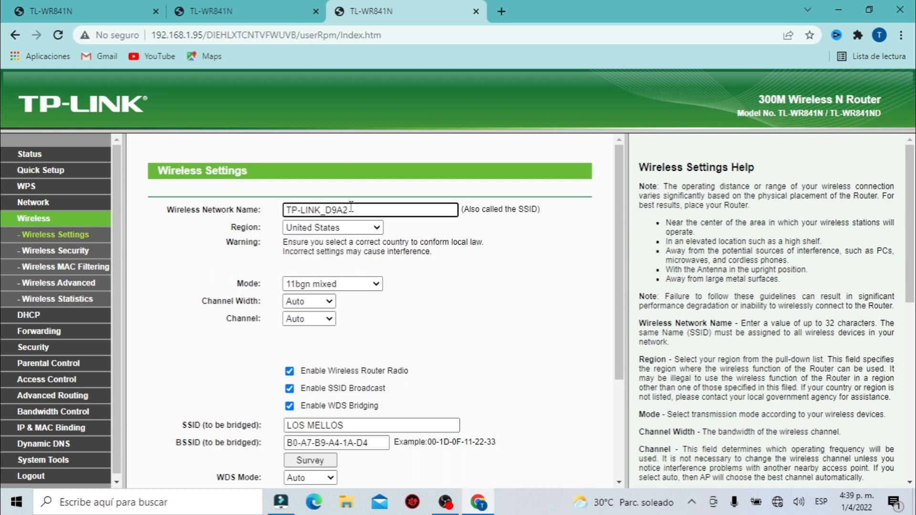
double_click(351, 208)
scroll(335, 204, down, 1)
drag(353, 378, 200, 377)
key(ctrl+c)
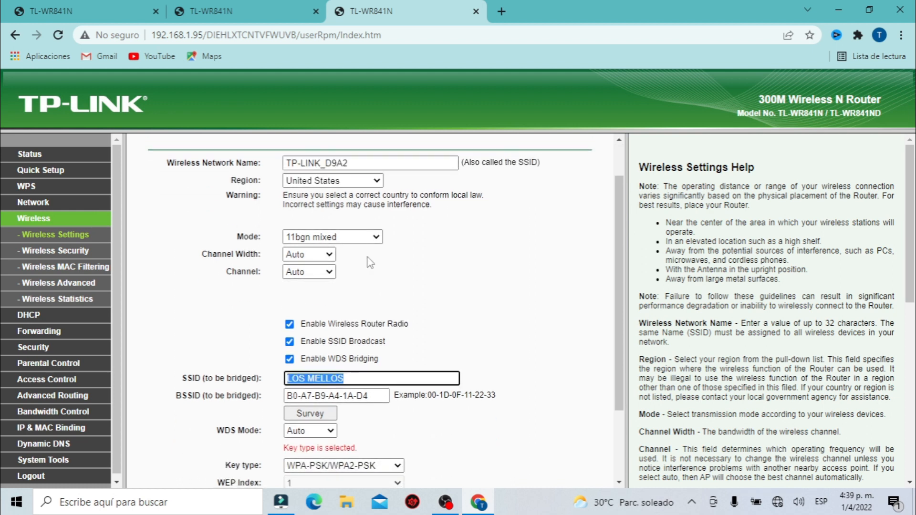
click(357, 163)
key(ctrl+a)
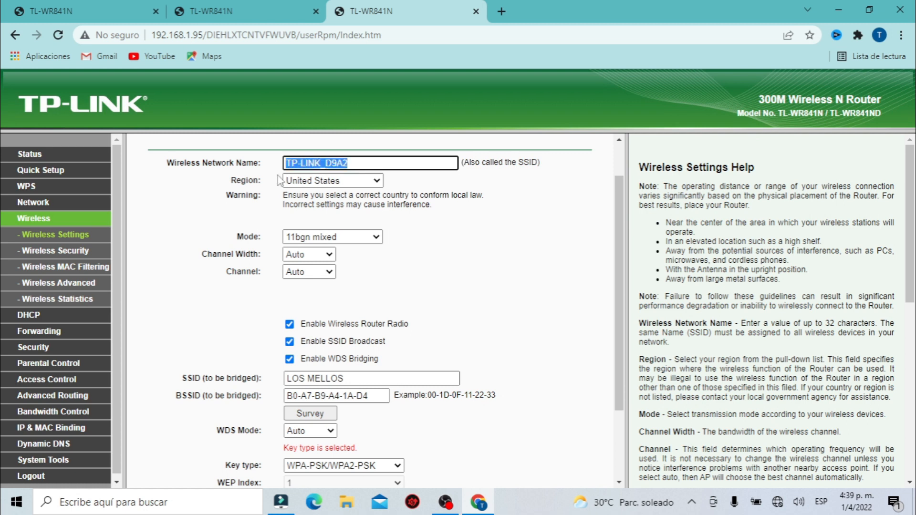
key(ctrl+v)
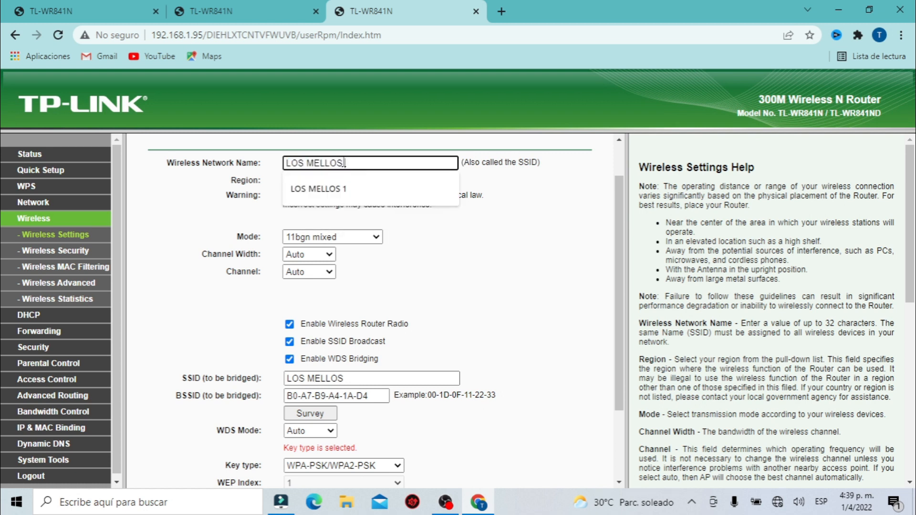
key(Escape)
Save the wireless settings and accept switching to the bridged network's channel 10
scroll(482, 272, down, 2)
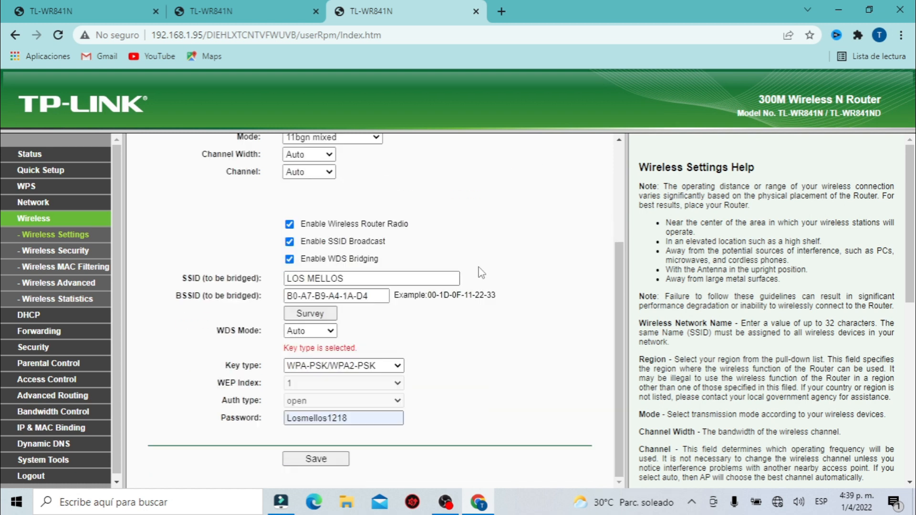
click(331, 462)
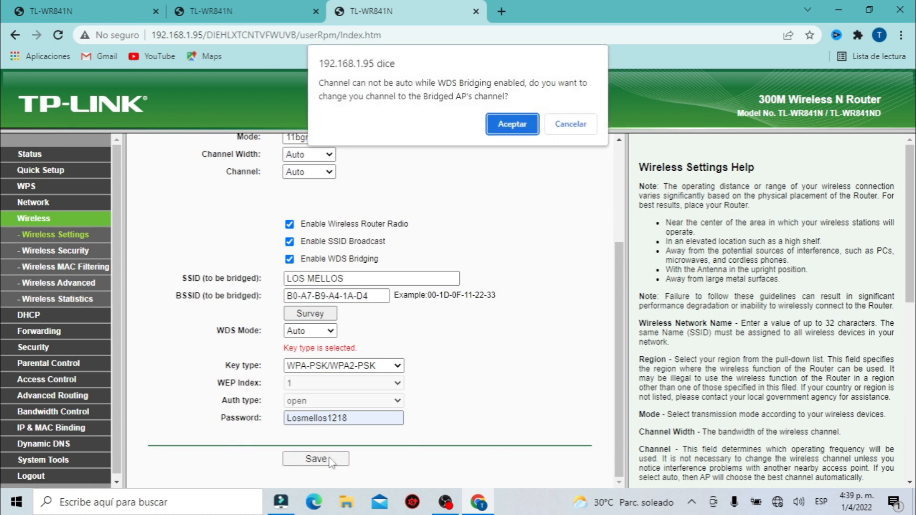
click(515, 132)
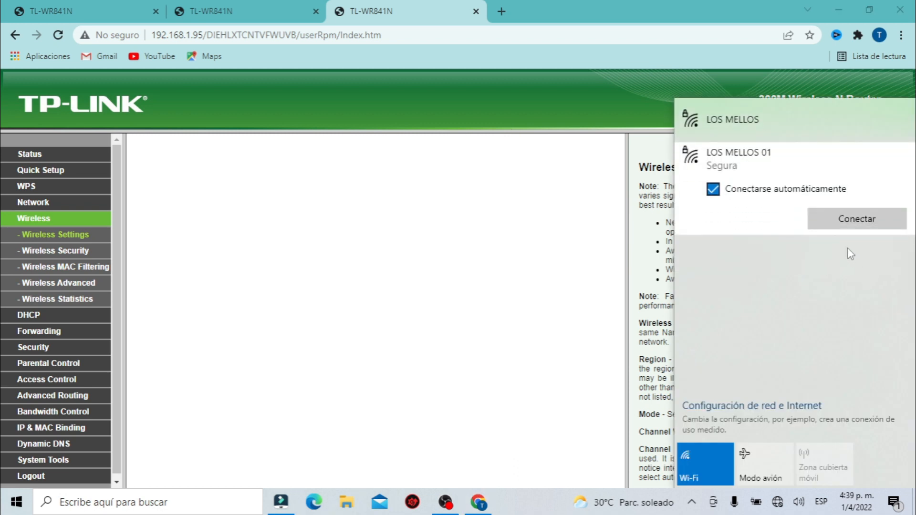
Connect the PC to secured LOS MELLOS 01 with its security key, then open a new Chrome tab
click(835, 226)
click(897, 210)
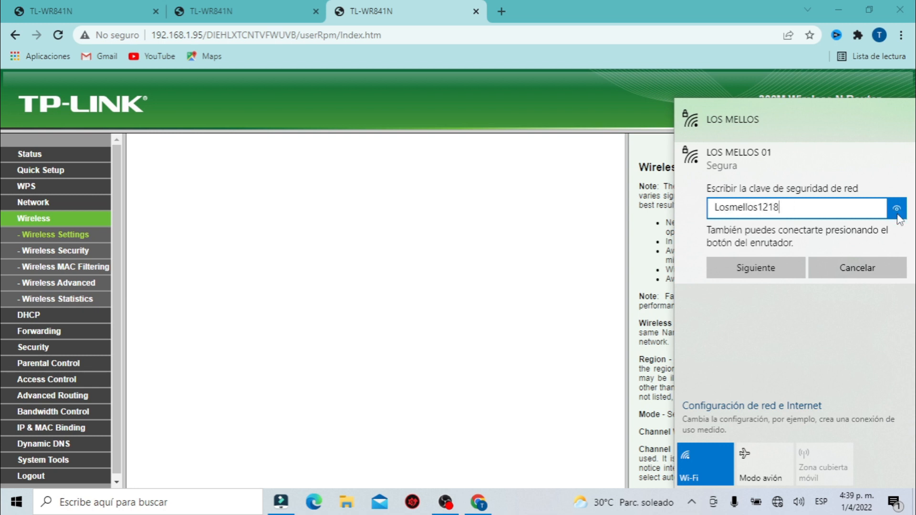
click(750, 268)
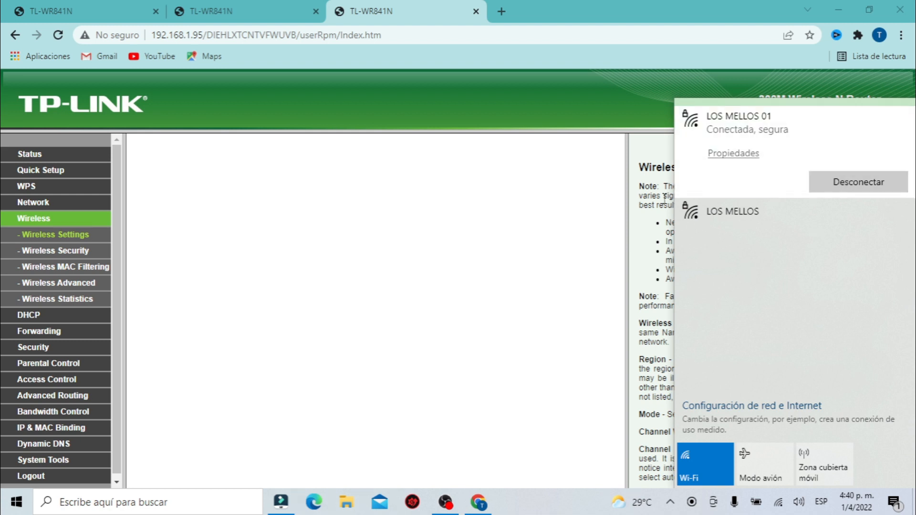
click(502, 11)
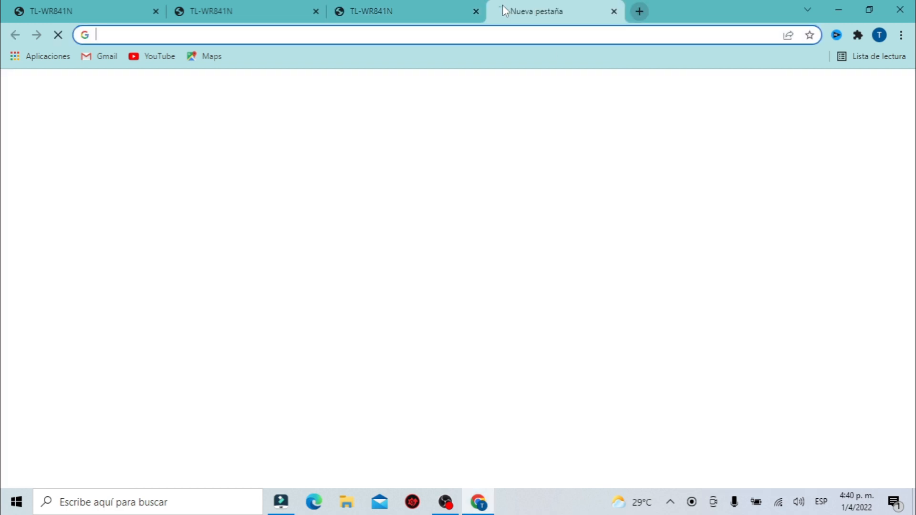
Load YouTube from the bookmark to test the internet connection
click(384, 36)
click(68, 299)
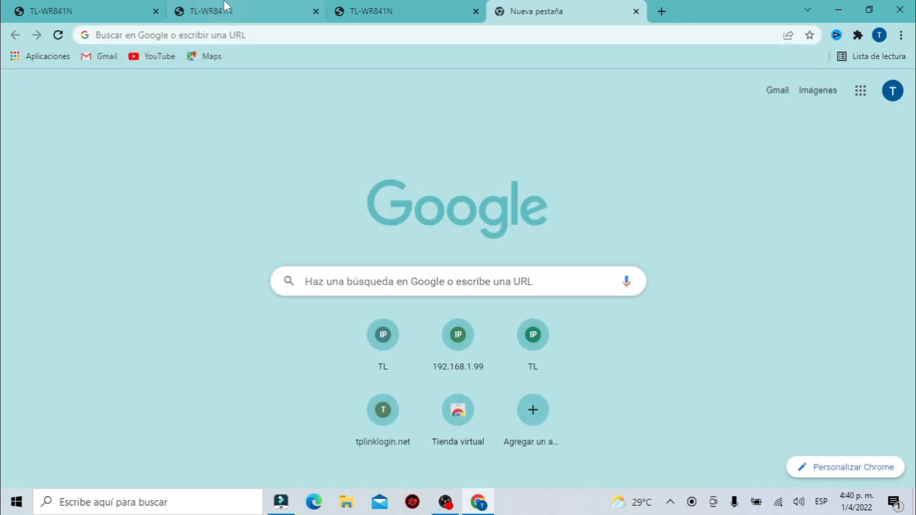
click(152, 58)
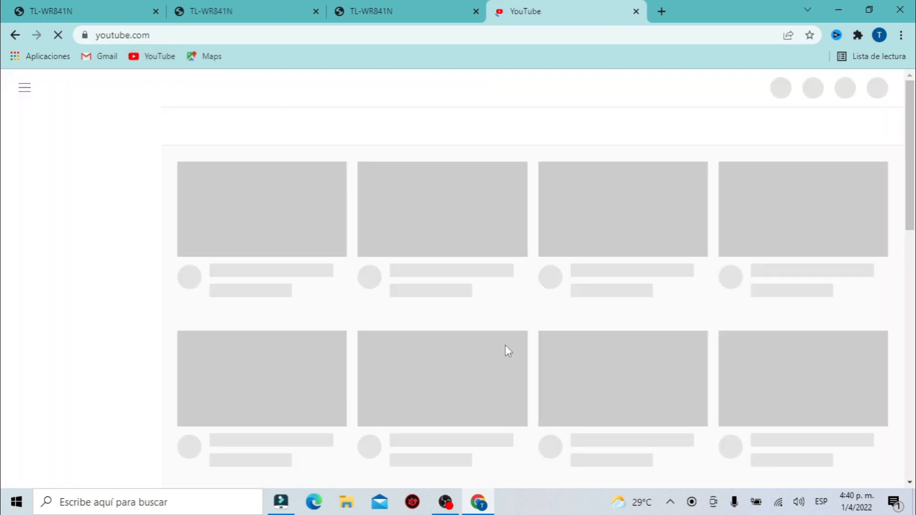
Show the Wi-Fi network list confirming LOS MELLOS 01 is connected
click(778, 502)
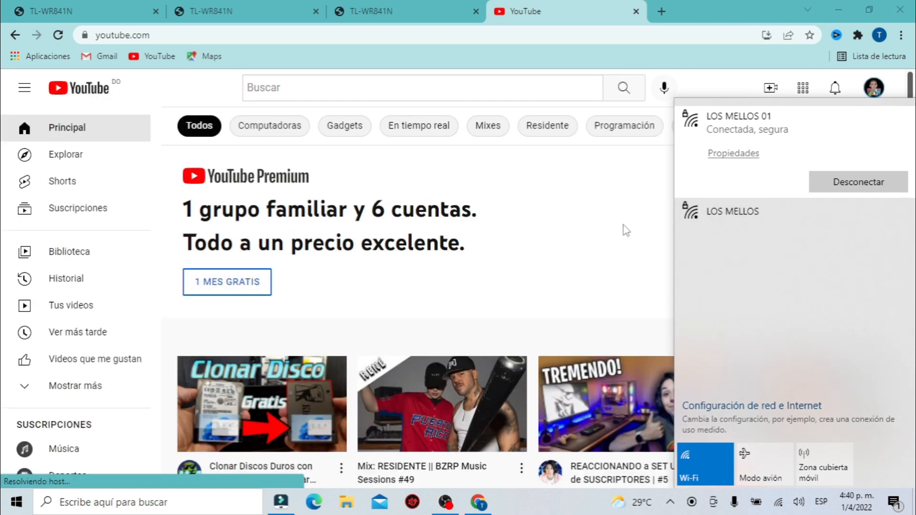
click(574, 266)
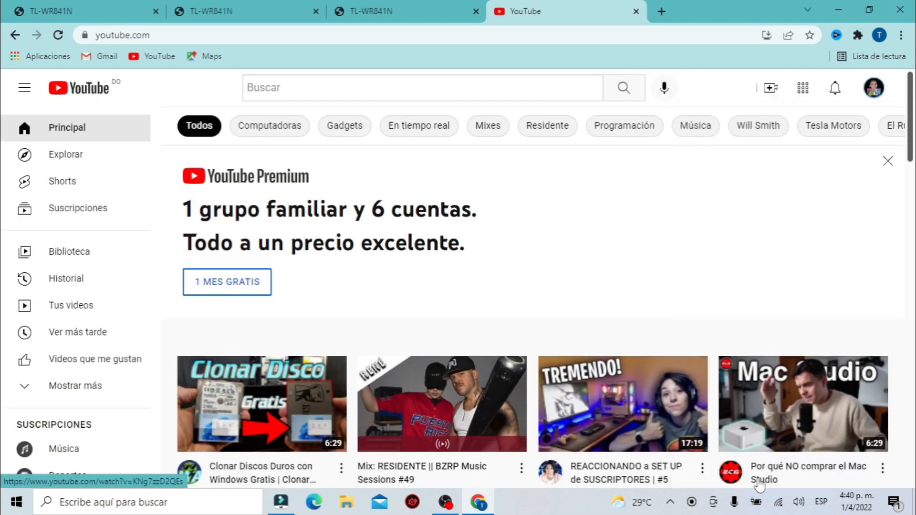
click(778, 503)
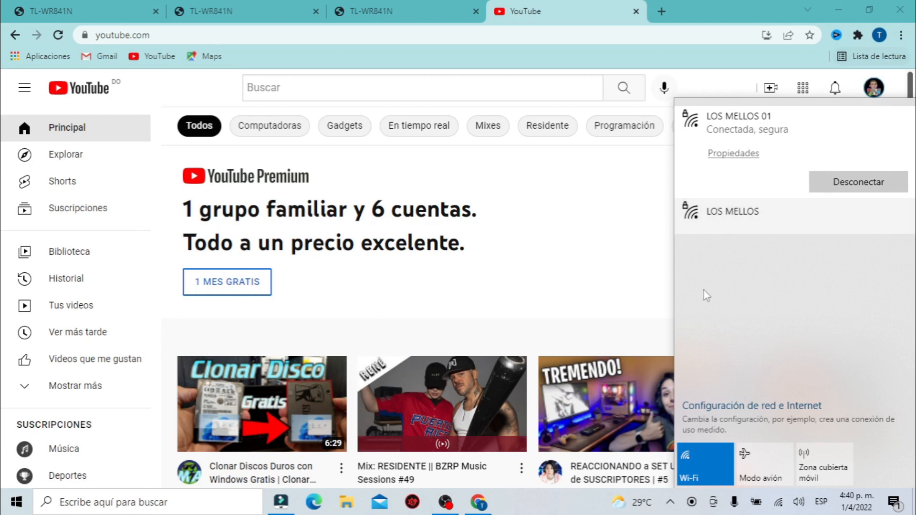